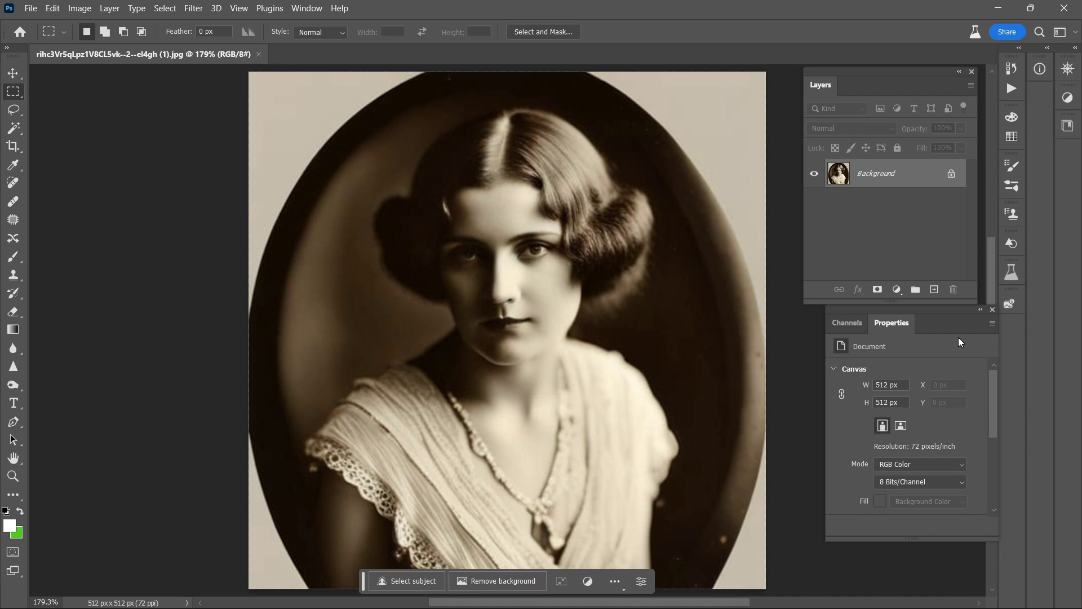
# - Switch to Upscayl, upscale the portrait to 2048x2048, and compare the upscaled result with the original
pyautogui.scroll(3, 505, 266)
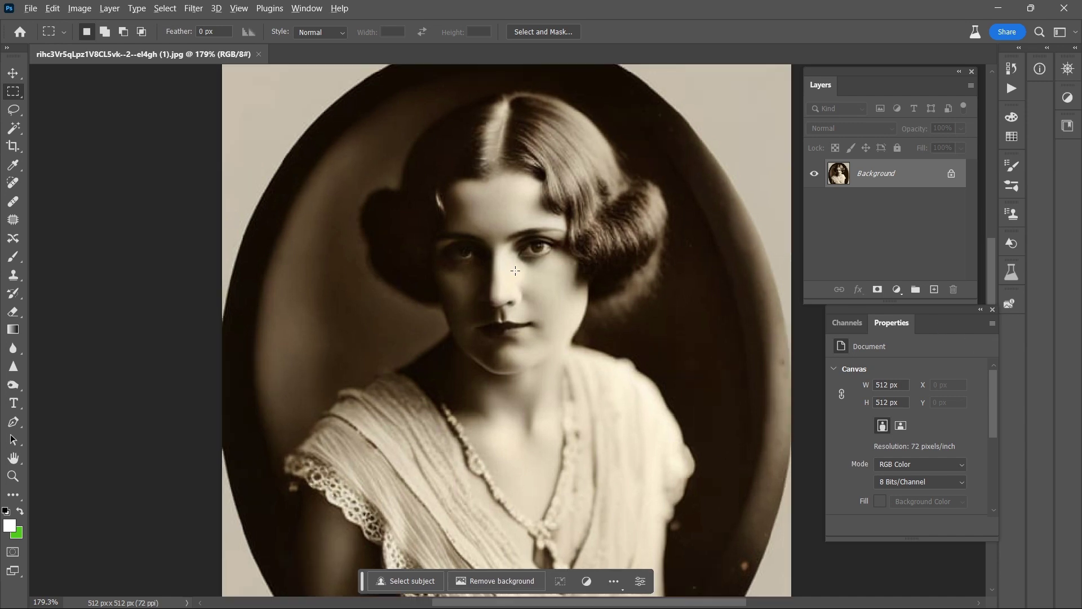
pyautogui.scroll(3, 505, 266)
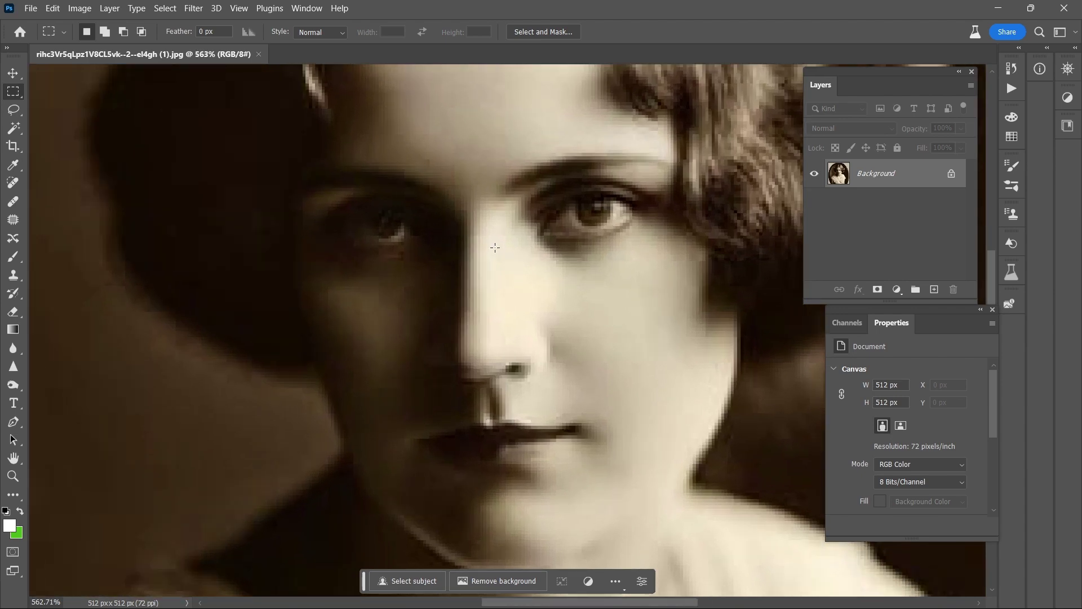
pyautogui.scroll(1, 602, 279)
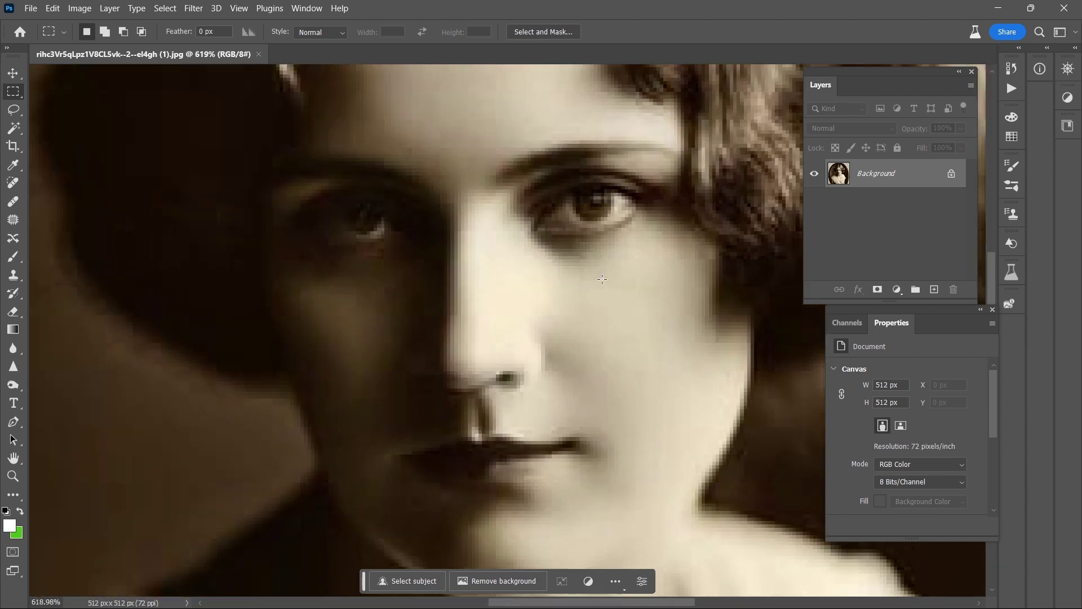
pyautogui.scroll(-2, 555, 260)
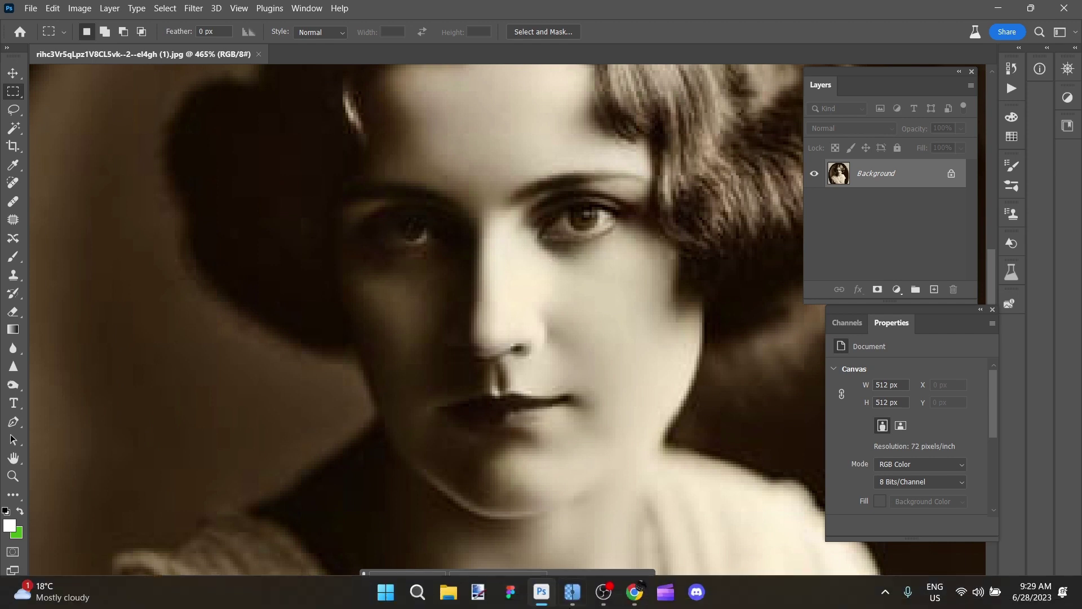
pyautogui.click(572, 593)
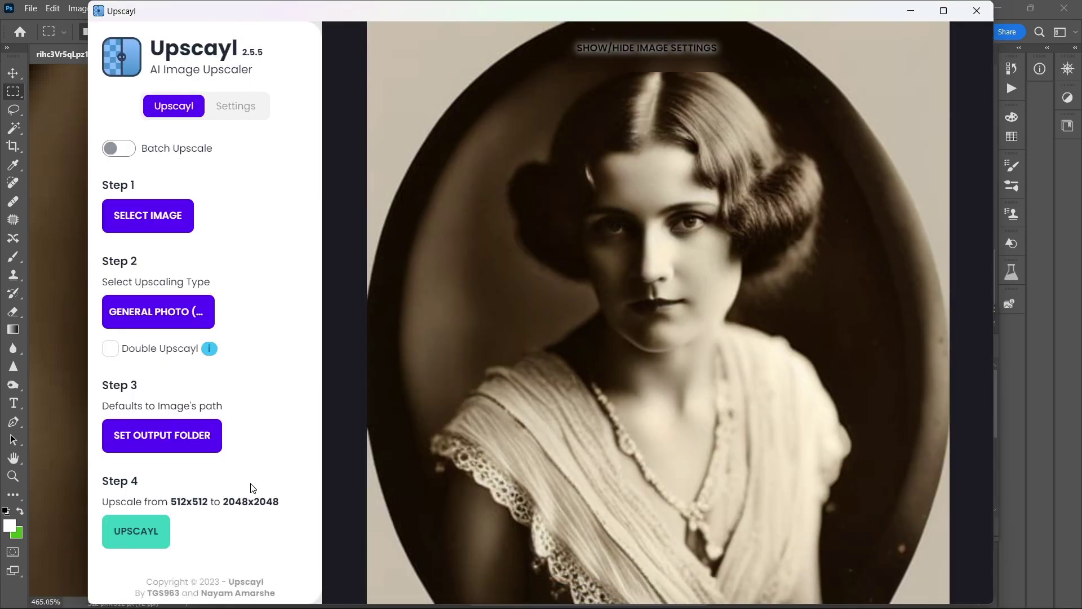
pyautogui.click(145, 530)
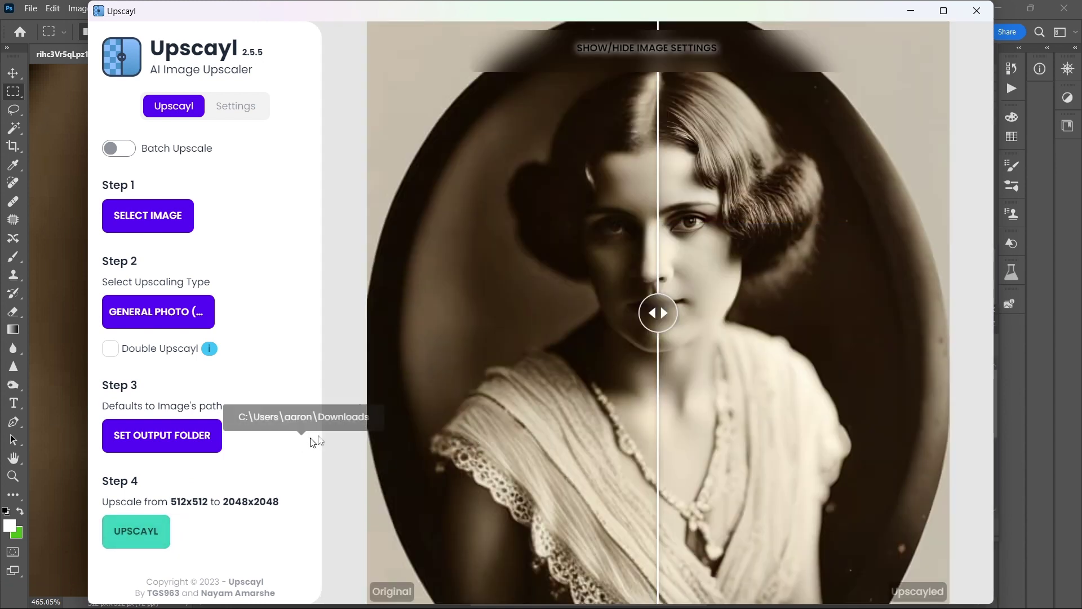
pyautogui.moveTo(654, 310); pyautogui.dragTo(370, 305)
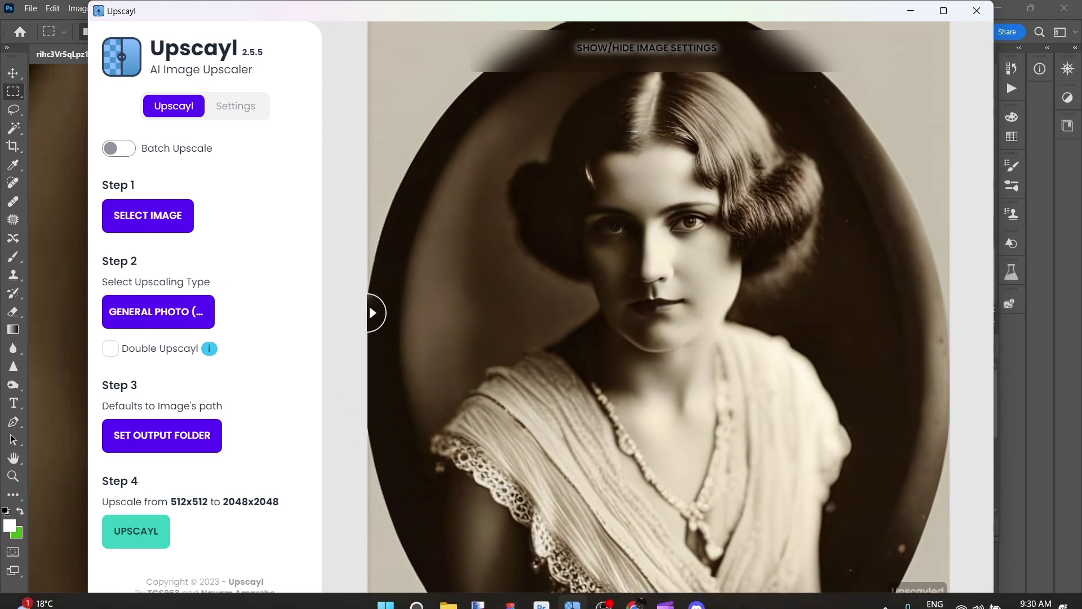
# - Return to Photoshop and erase the blurry frizz beneath the woman's right-hand hair roll with the Remove tool at size 175
pyautogui.click(541, 603)
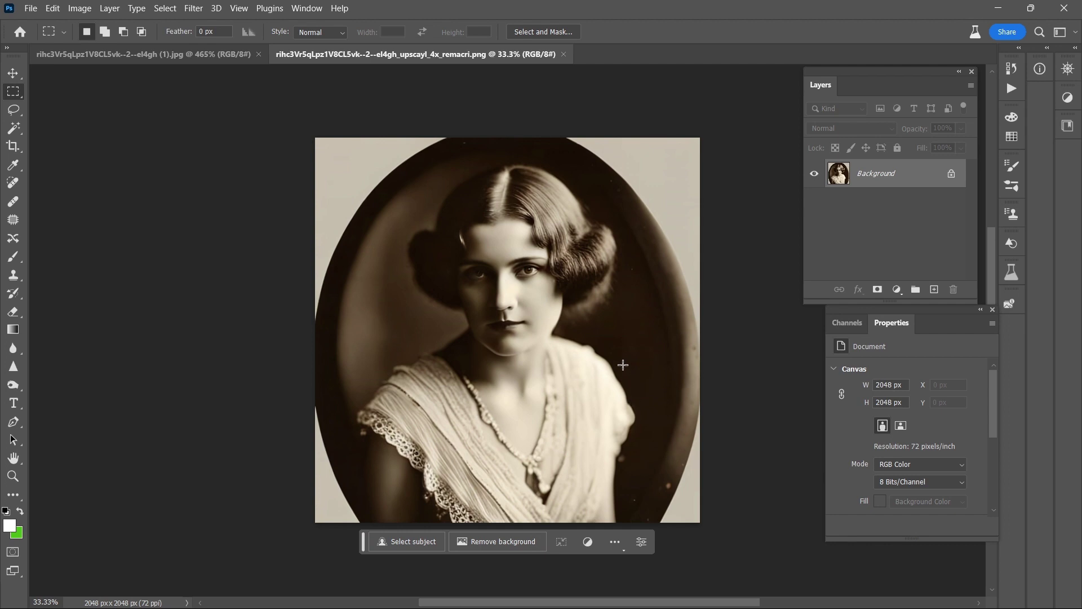
pyautogui.scroll(2, 614, 351)
pyautogui.scroll(3, 592, 291)
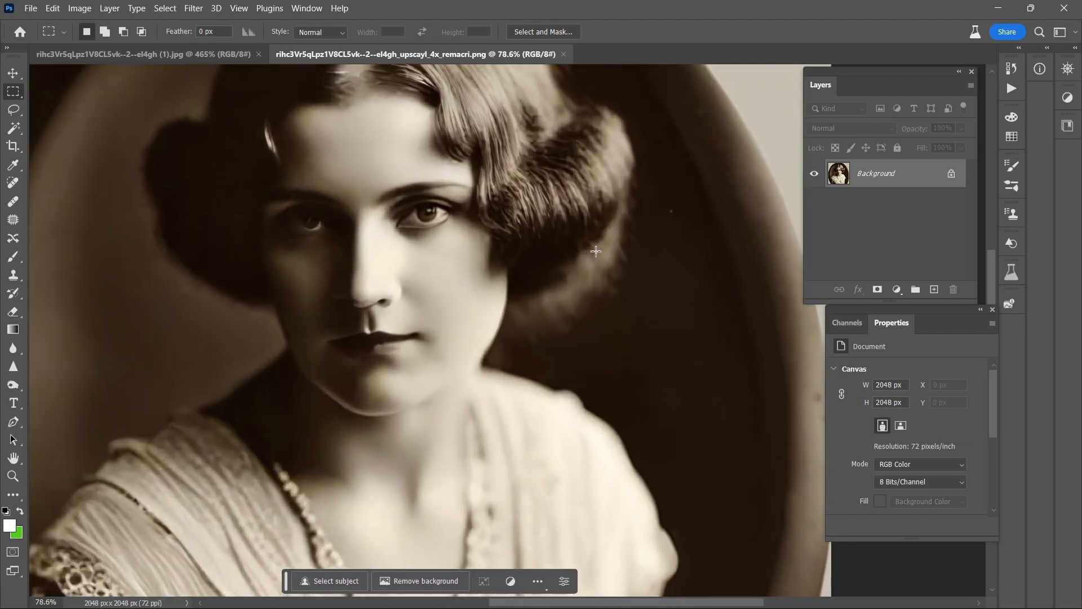
pyautogui.press('j')
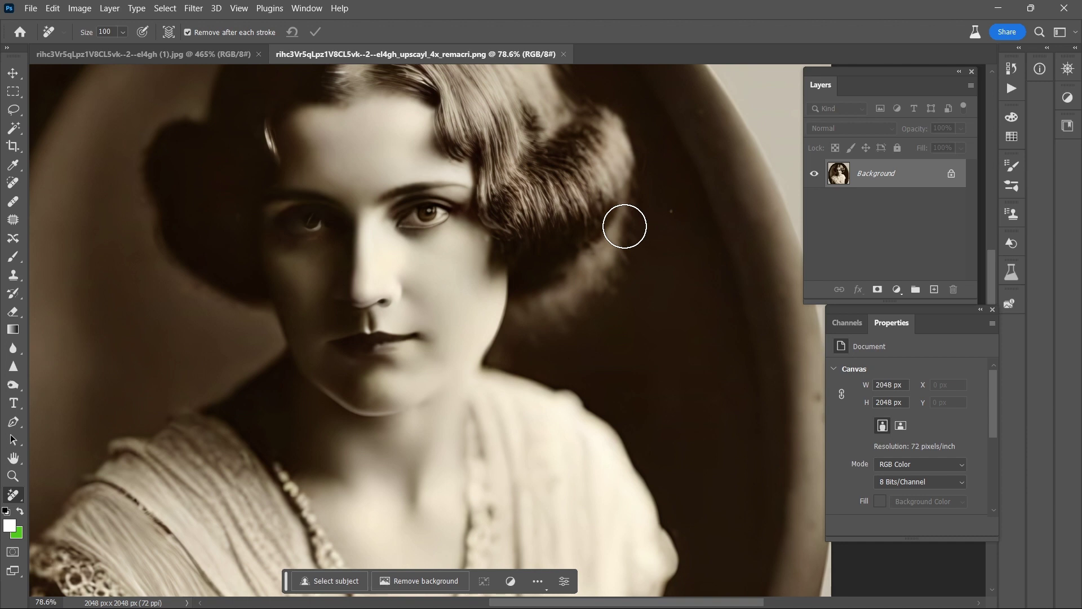
pyautogui.press(']')
pyautogui.press(']')
pyautogui.press(']')
pyautogui.moveTo(631, 221); pyautogui.dragTo(535, 316)
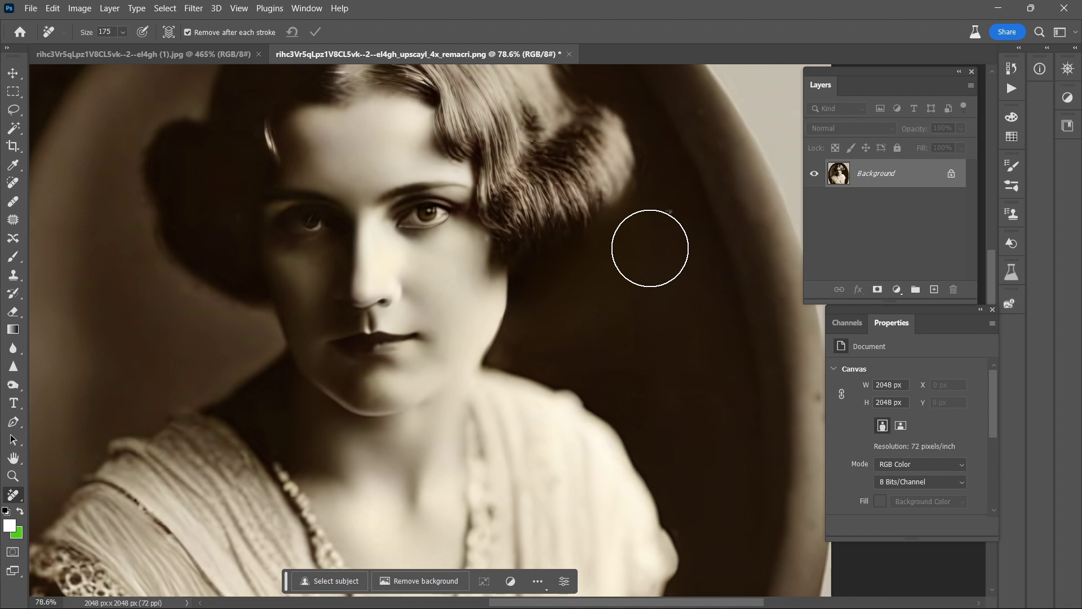
# - Remove the oval frame and pale corners around the woman using the Remove tool at size 700
pyautogui.hotkey('ctrl', '0')
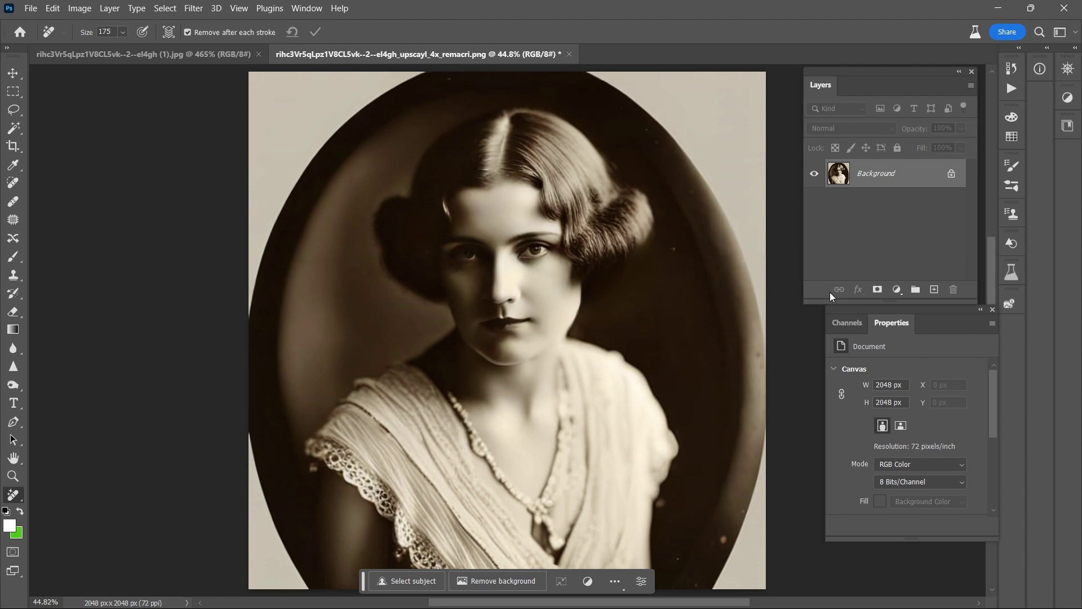
pyautogui.scroll(-2, 586, 253)
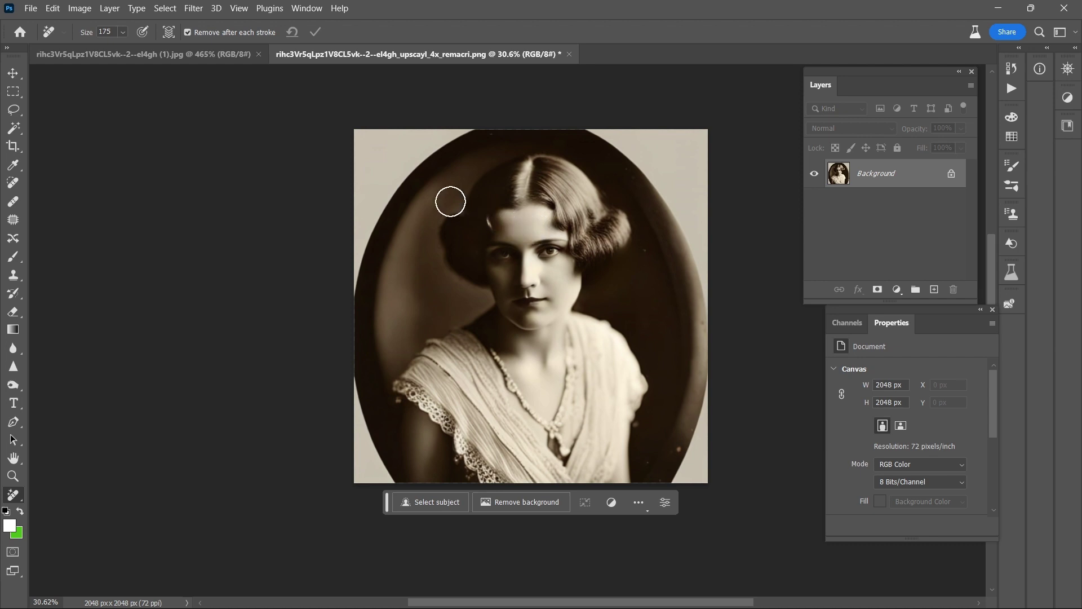
pyautogui.press(']')
pyautogui.press(']')
pyautogui.press(']')
pyautogui.press(']')
pyautogui.press(']')
pyautogui.press(']')
pyautogui.press(']')
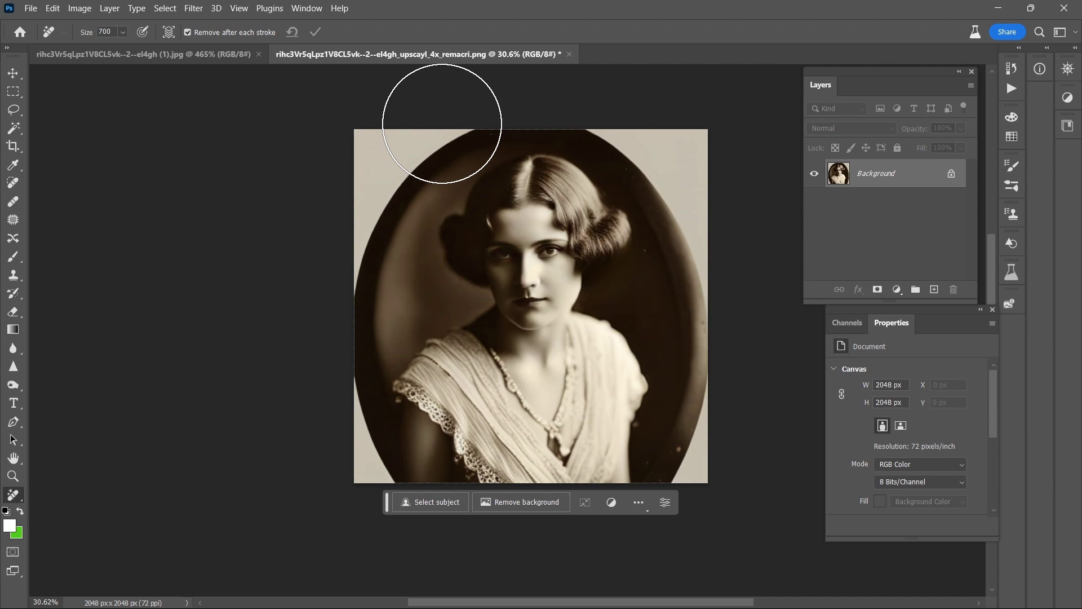
pyautogui.moveTo(442, 124)
pyautogui.mouseDown()
pyautogui.moveTo(400, 146)
pyautogui.moveTo(374, 186)
pyautogui.moveTo(361, 252)
pyautogui.moveTo(348, 257)
pyautogui.moveTo(353, 289)
pyautogui.moveTo(318, 420)
pyautogui.moveTo(346, 517)
pyautogui.moveTo(364, 544)
pyautogui.moveTo(462, 594)
pyautogui.moveTo(583, 608)
pyautogui.moveTo(710, 589)
pyautogui.moveTo(706, 458)
pyautogui.moveTo(748, 342)
pyautogui.moveTo(689, 300)
pyautogui.moveTo(713, 357)
pyautogui.moveTo(719, 328)
pyautogui.moveTo(699, 281)
pyautogui.moveTo(713, 256)
pyautogui.moveTo(715, 208)
pyautogui.moveTo(682, 151)
pyautogui.moveTo(692, 181)
pyautogui.moveTo(623, 96)
pyautogui.moveTo(537, 85)
pyautogui.moveTo(466, 96)
pyautogui.moveTo(409, 148)
pyautogui.moveTo(399, 215)
pyautogui.moveTo(374, 239)
pyautogui.moveTo(376, 290)
pyautogui.moveTo(307, 305)
pyautogui.moveTo(271, 268)
pyautogui.mouseUp()
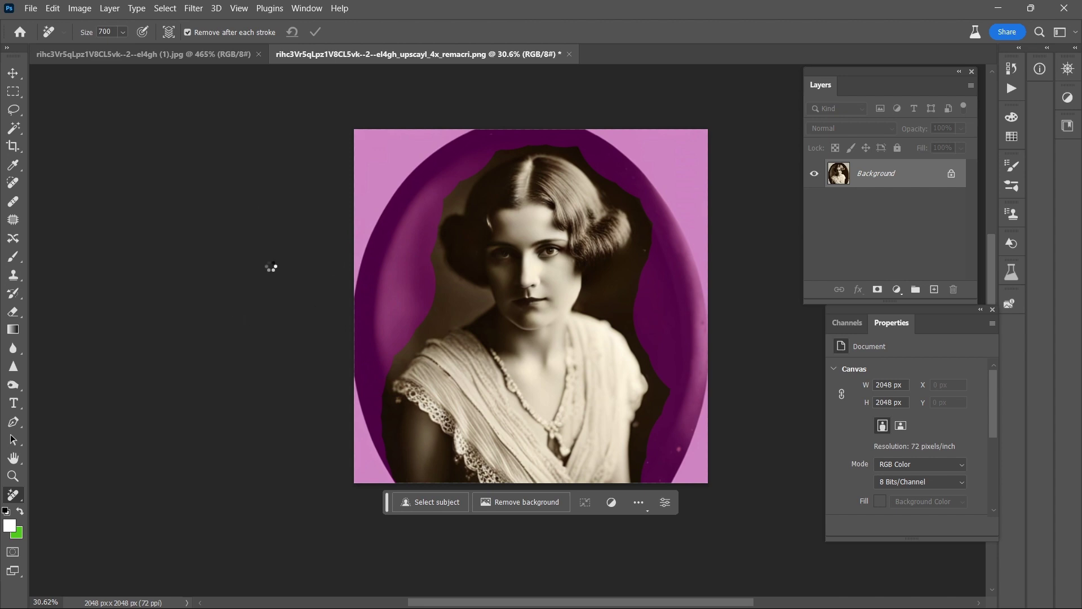
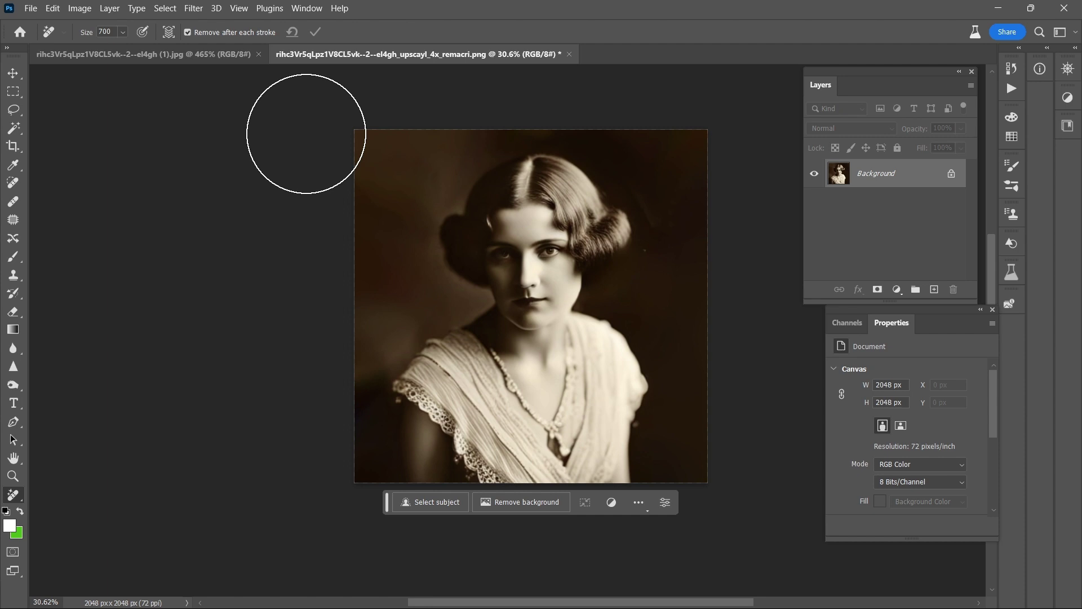
# - Start a Shadows/Highlights adjustment on the portrait with the shadows amount at 48% and tone at 59%
pyautogui.press('m')
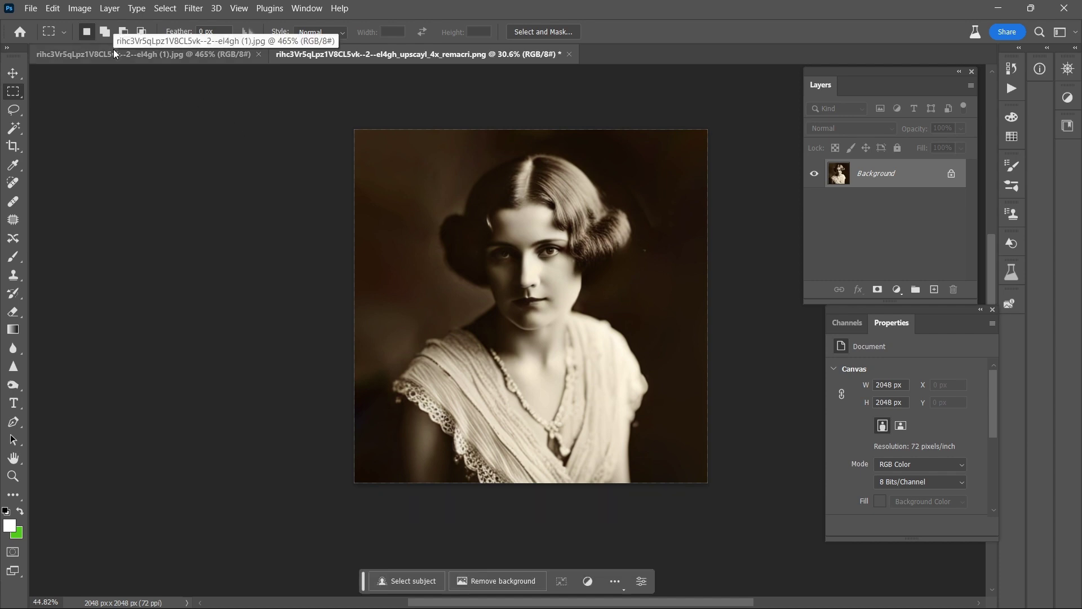
pyautogui.click(80, 7)
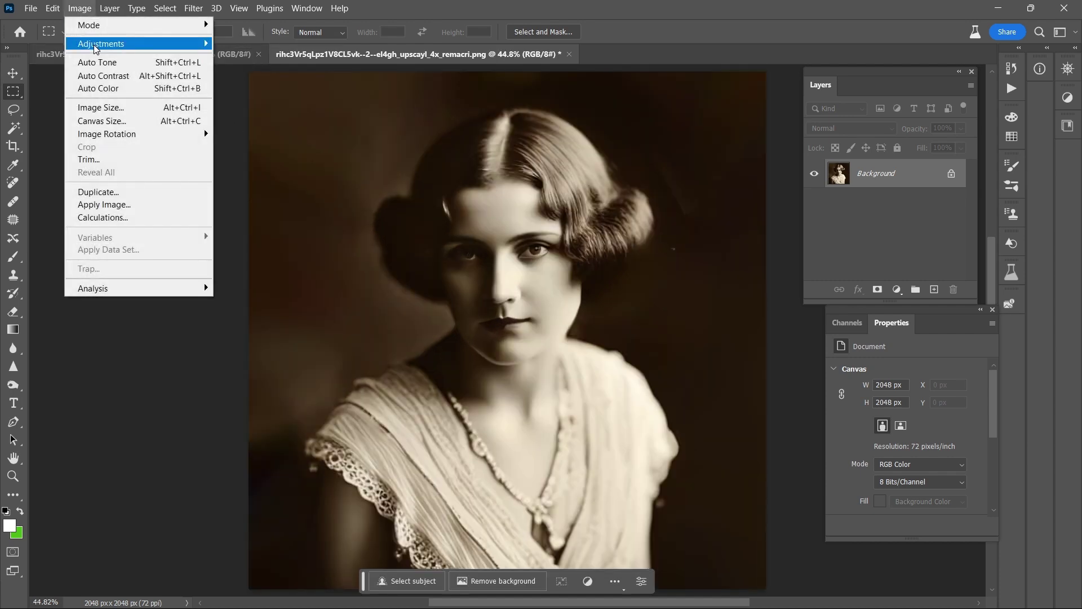
pyautogui.moveTo(118, 45)
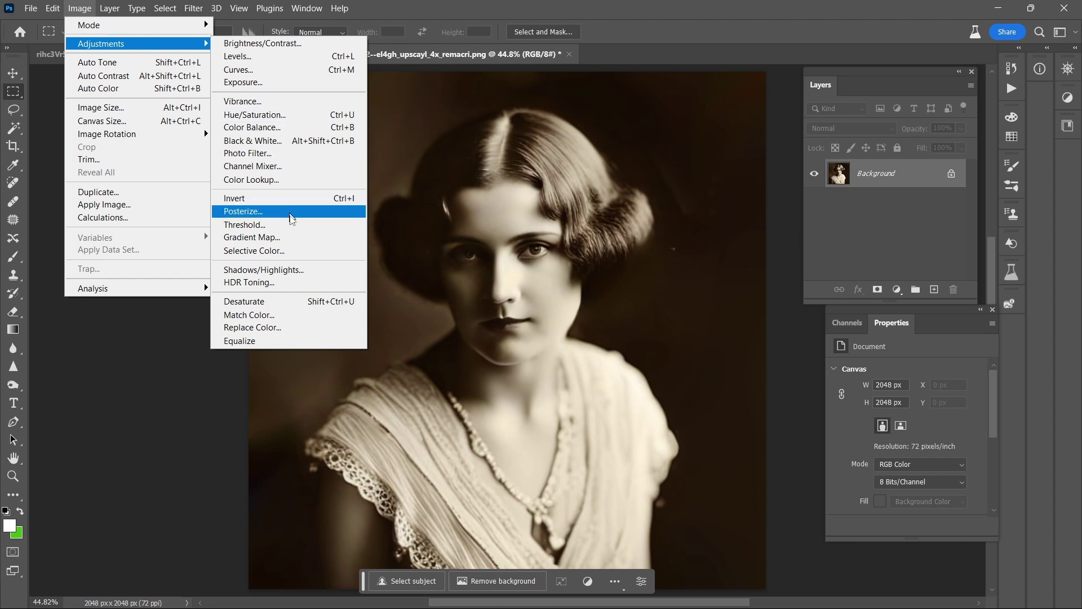
pyautogui.click(289, 271)
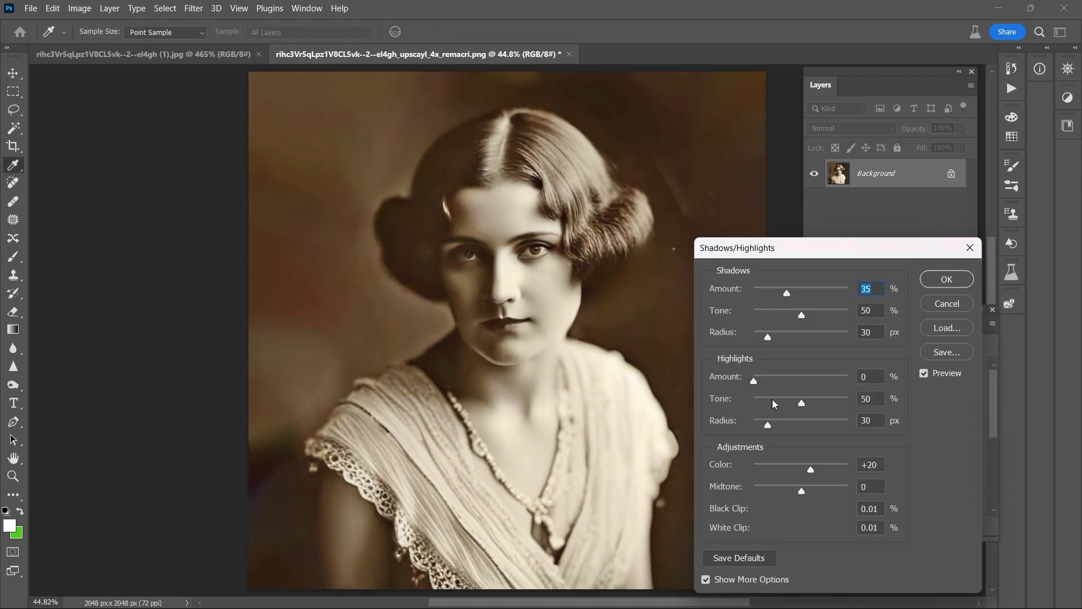
pyautogui.click(785, 292)
pyautogui.moveTo(783, 294); pyautogui.dragTo(790, 299)
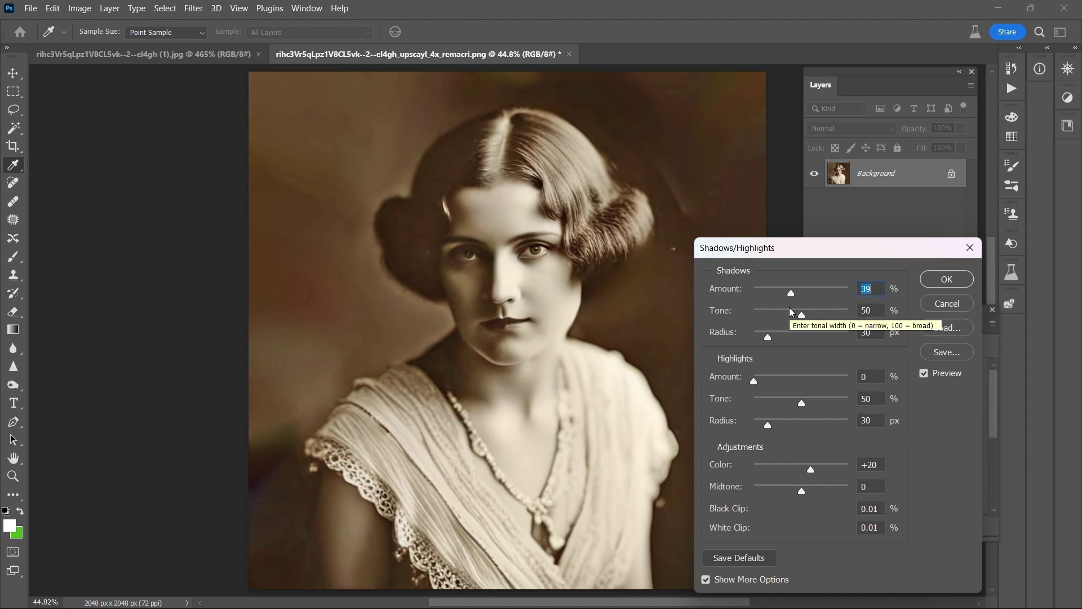
pyautogui.click(792, 313)
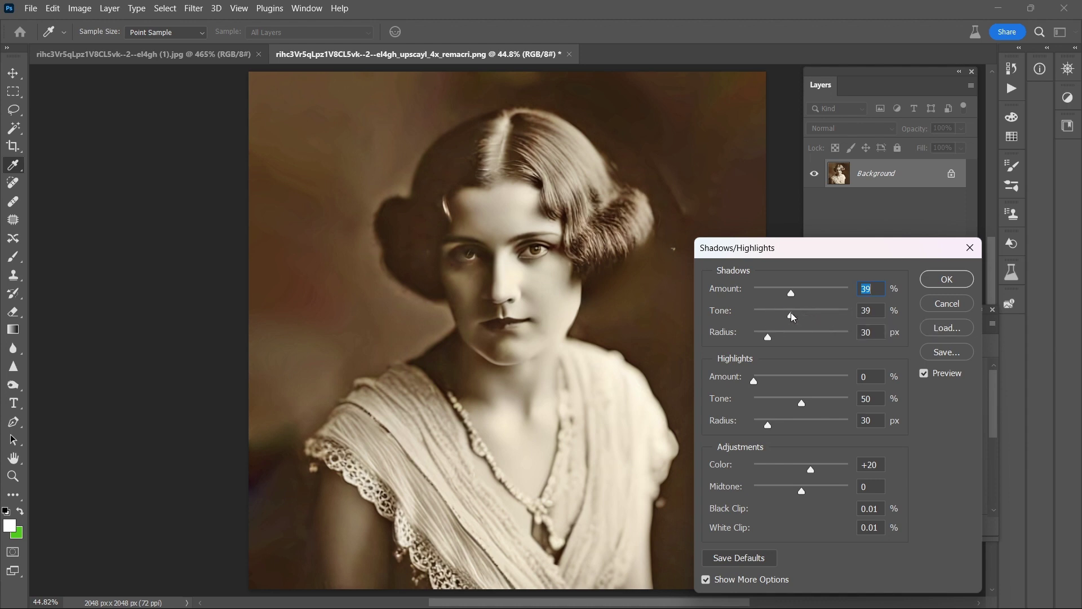
pyautogui.moveTo(792, 313)
pyautogui.mouseDown()
pyautogui.moveTo(809, 315)
pyautogui.moveTo(792, 299)
pyautogui.mouseUp()
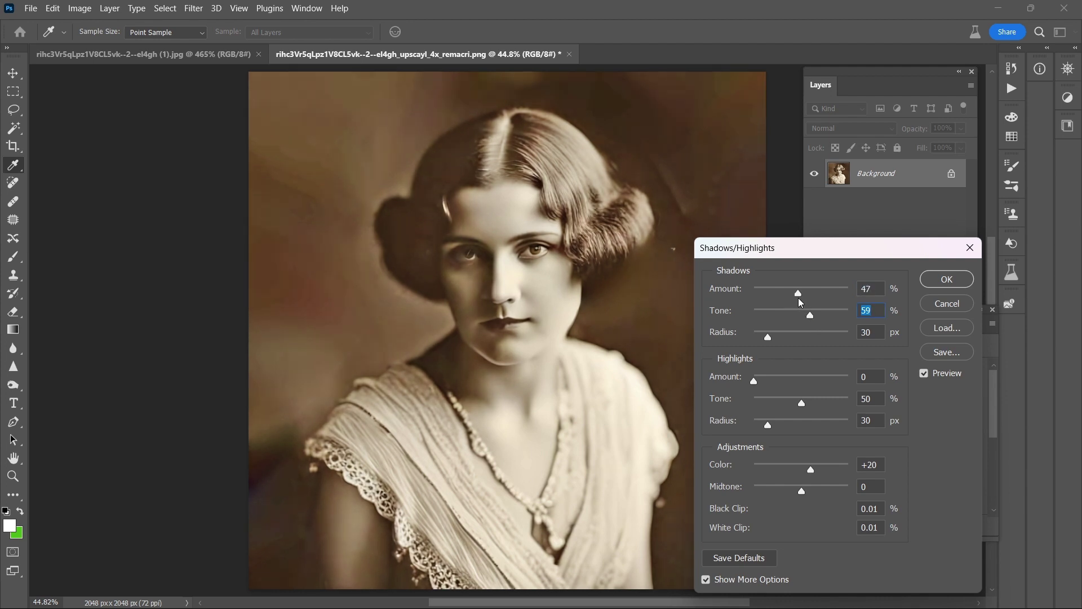
pyautogui.click(801, 299)
# - Set the adjustment's color to -69 and midtone to +5, compare before and after, and apply it
pyautogui.click(925, 375)
pyautogui.click(925, 374)
pyautogui.moveTo(811, 475)
pyautogui.mouseDown()
pyautogui.moveTo(767, 471)
pyautogui.moveTo(867, 477)
pyautogui.moveTo(761, 465)
pyautogui.moveTo(804, 489)
pyautogui.mouseUp()
pyautogui.click(924, 374)
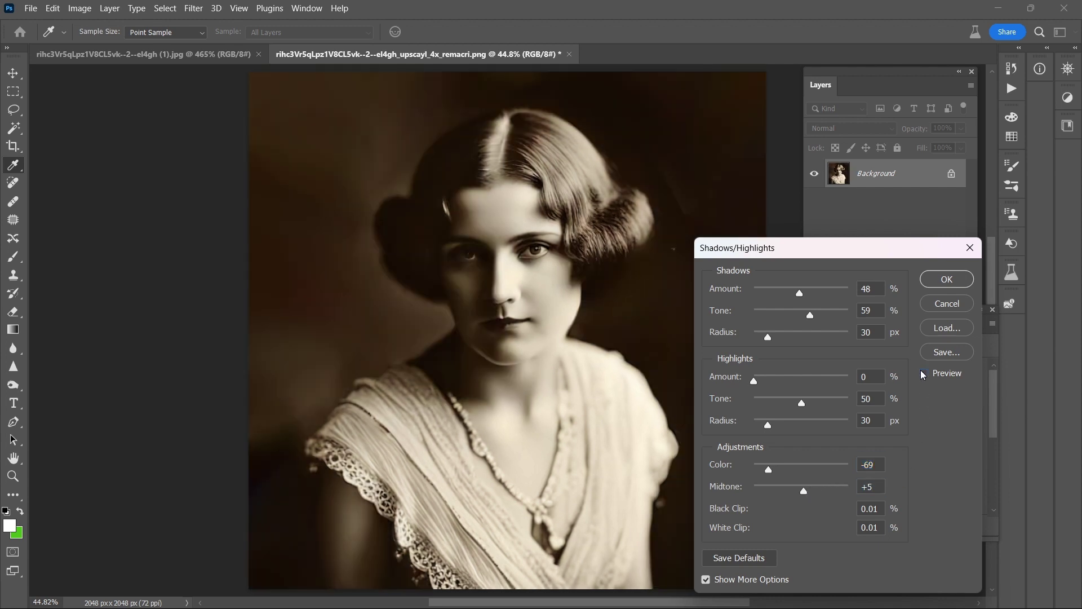
pyautogui.click(923, 374)
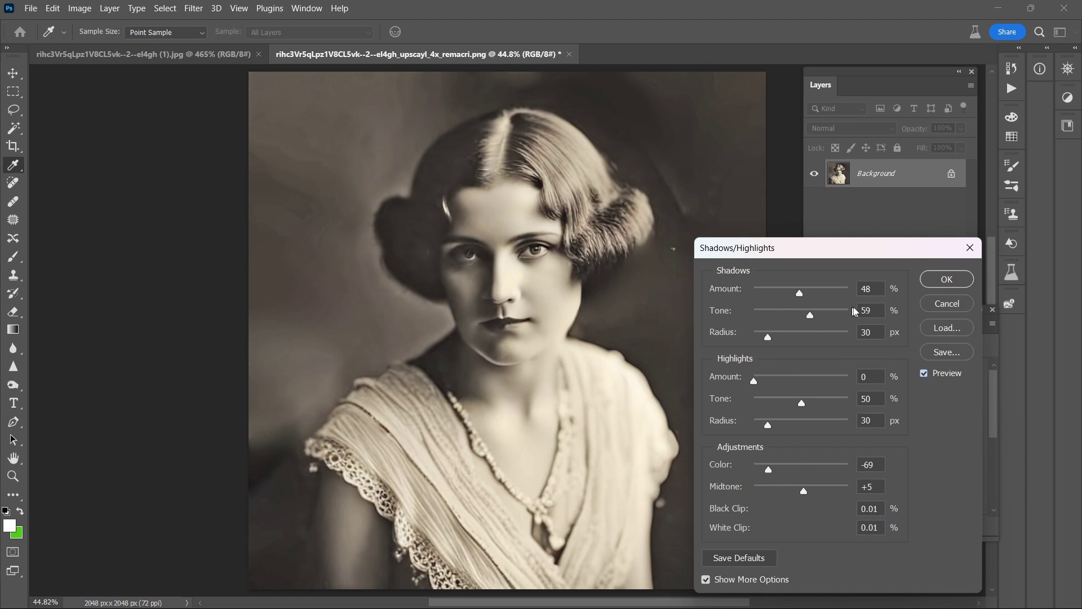
pyautogui.click(938, 280)
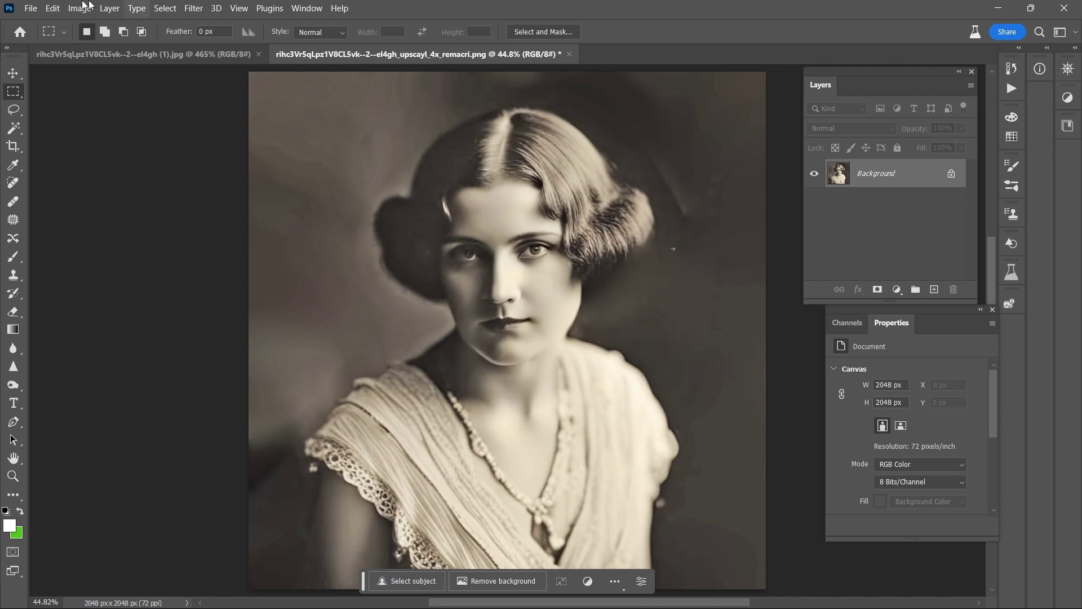
# - Quick-export the retouched portrait as a PNG into the AI Art folder
pyautogui.click(29, 9)
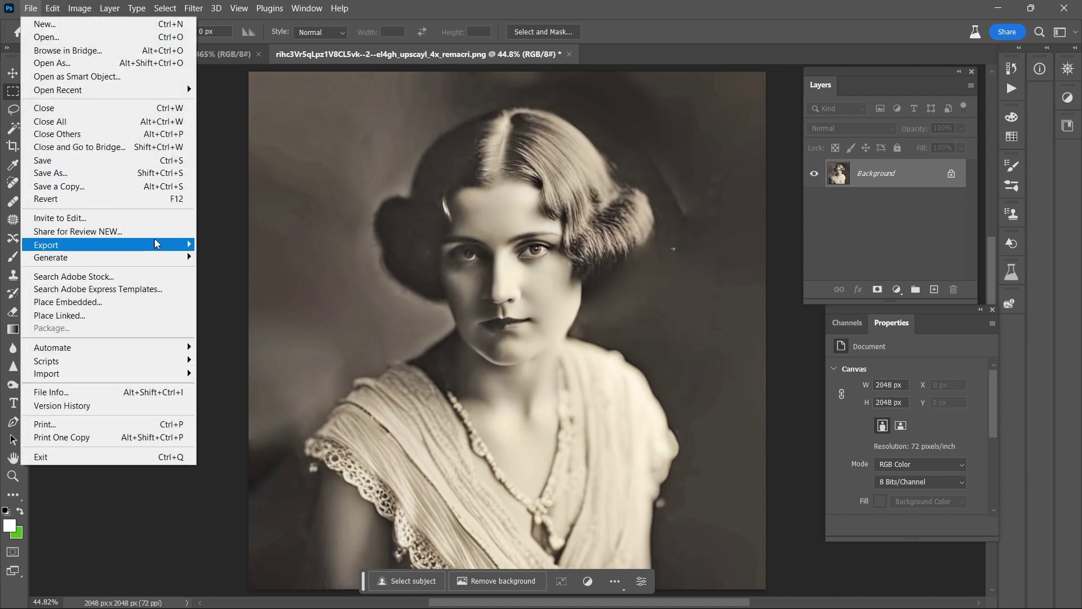
pyautogui.moveTo(160, 244)
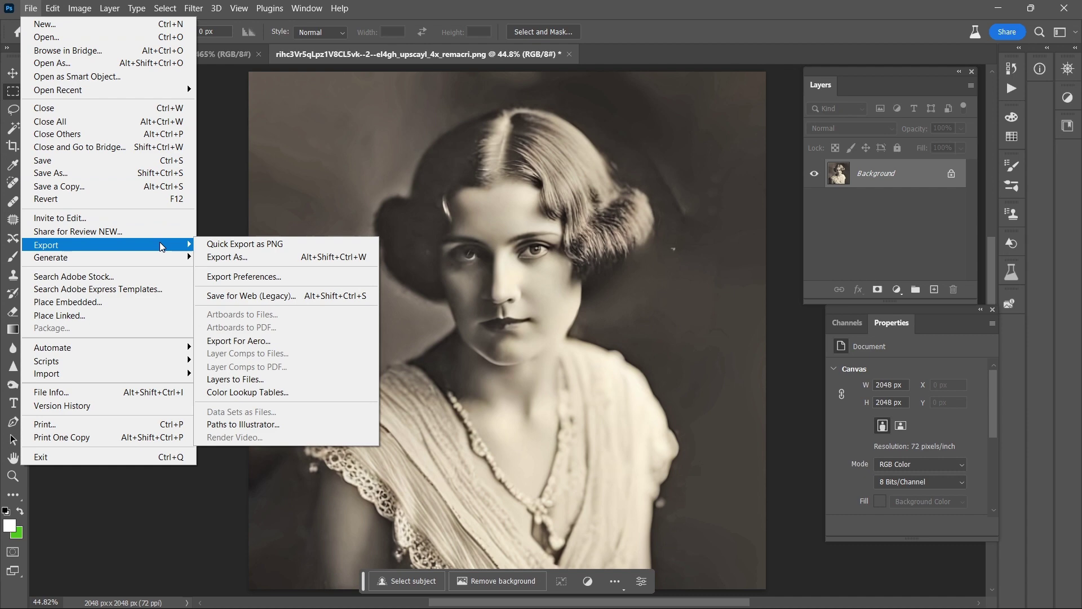
pyautogui.click(273, 247)
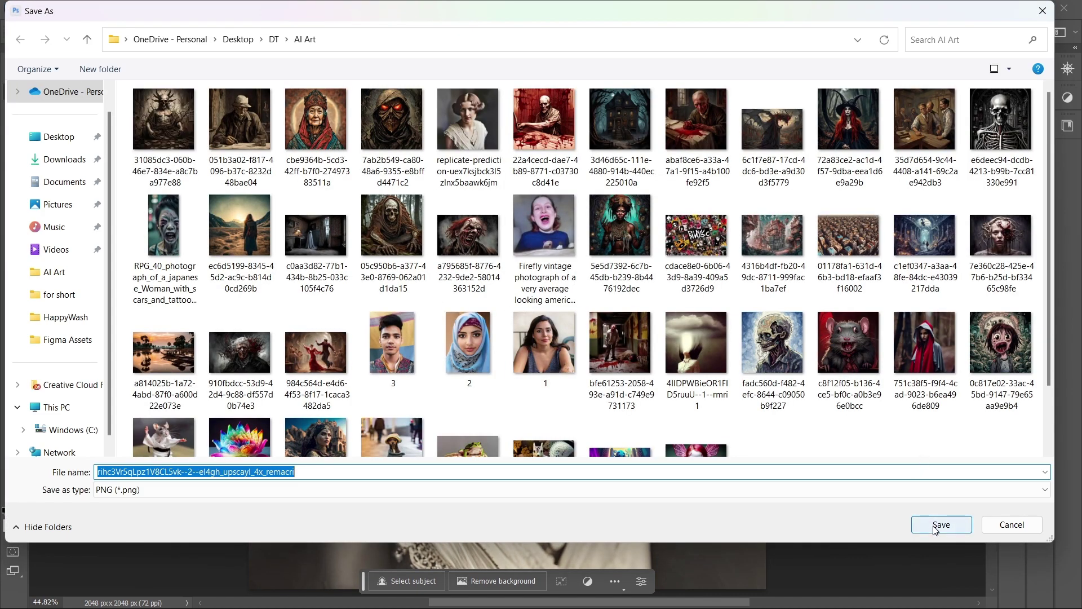
pyautogui.click(931, 525)
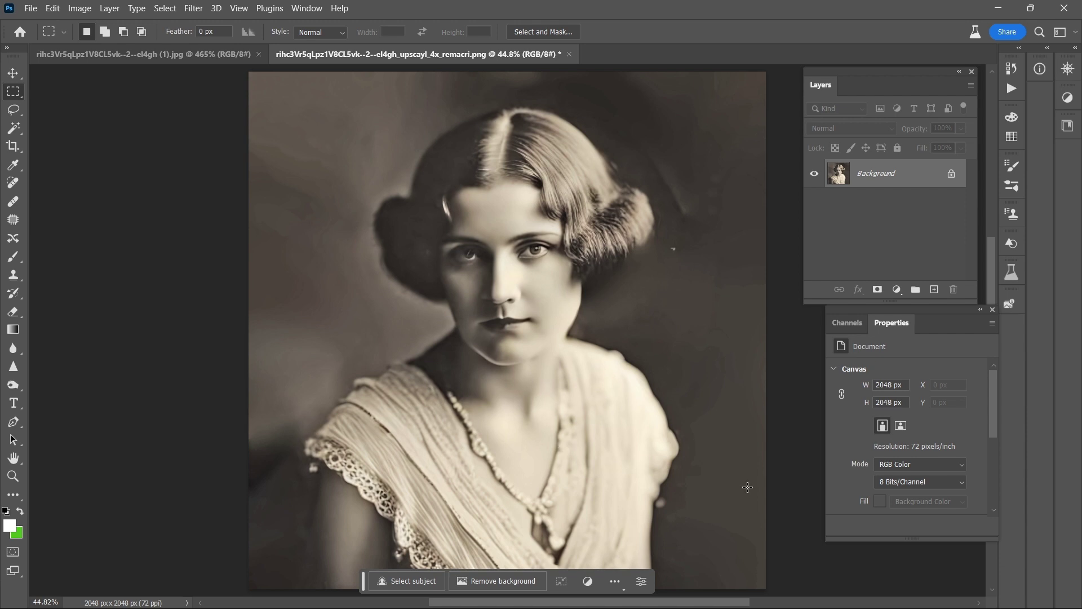
# - Switch to palette.fm in Chrome and upload the exported portrait from the AI Art folder for colorizing
pyautogui.click(636, 589)
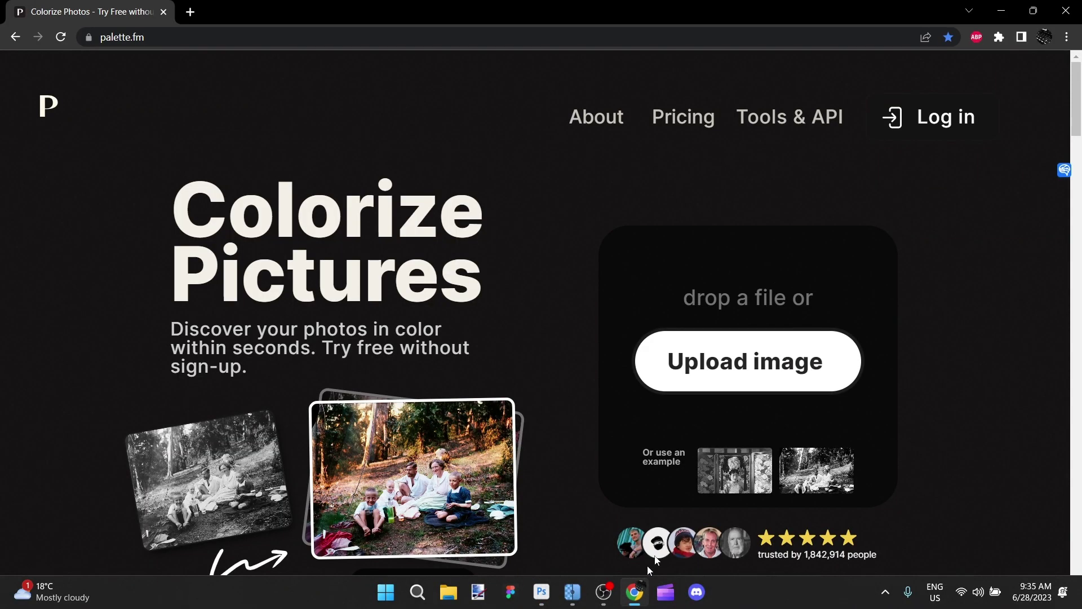
pyautogui.click(654, 354)
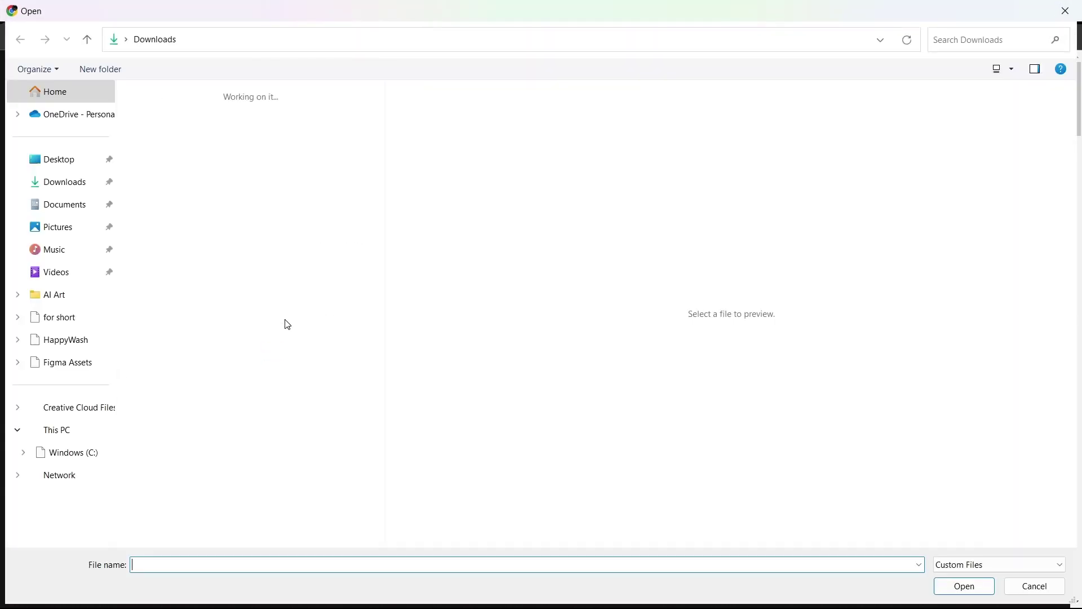
pyautogui.click(76, 295)
pyautogui.doubleClick(162, 133)
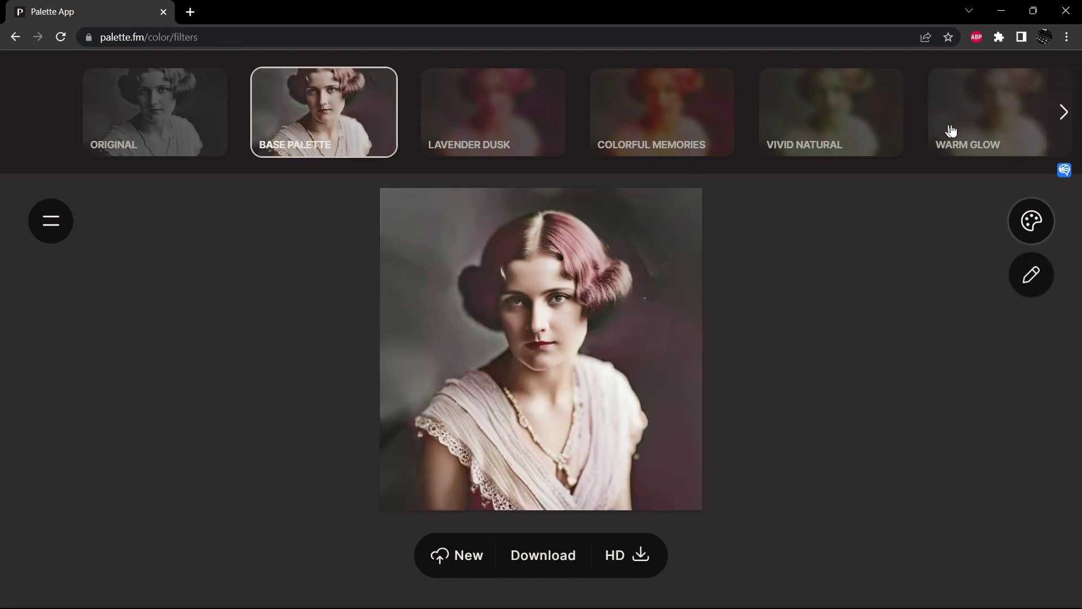
# - Apply the Vivid Natural palette to the uploaded portrait
pyautogui.moveTo(643, 344)
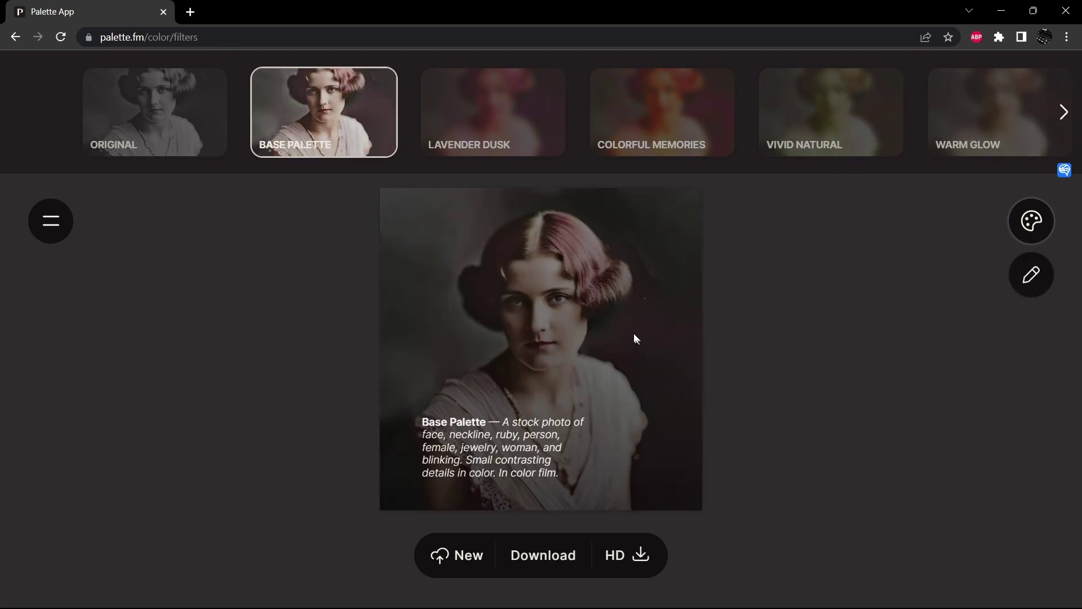
pyautogui.click(871, 151)
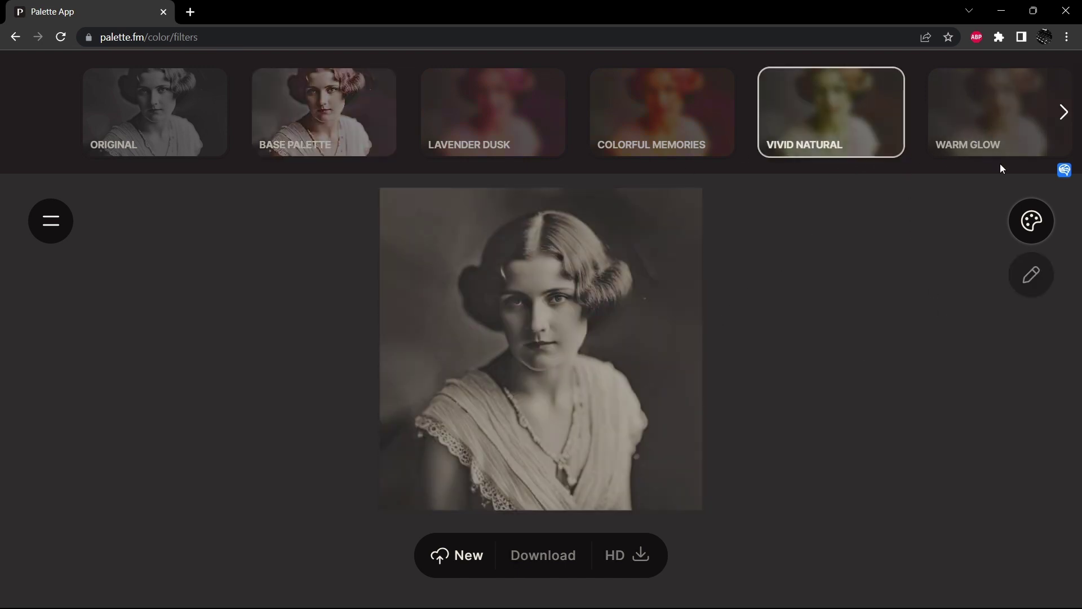
# - Generate the Warm Glow, Ambient Historic and Vintage Charm color versions of the uploaded portrait
pyautogui.click(1007, 152)
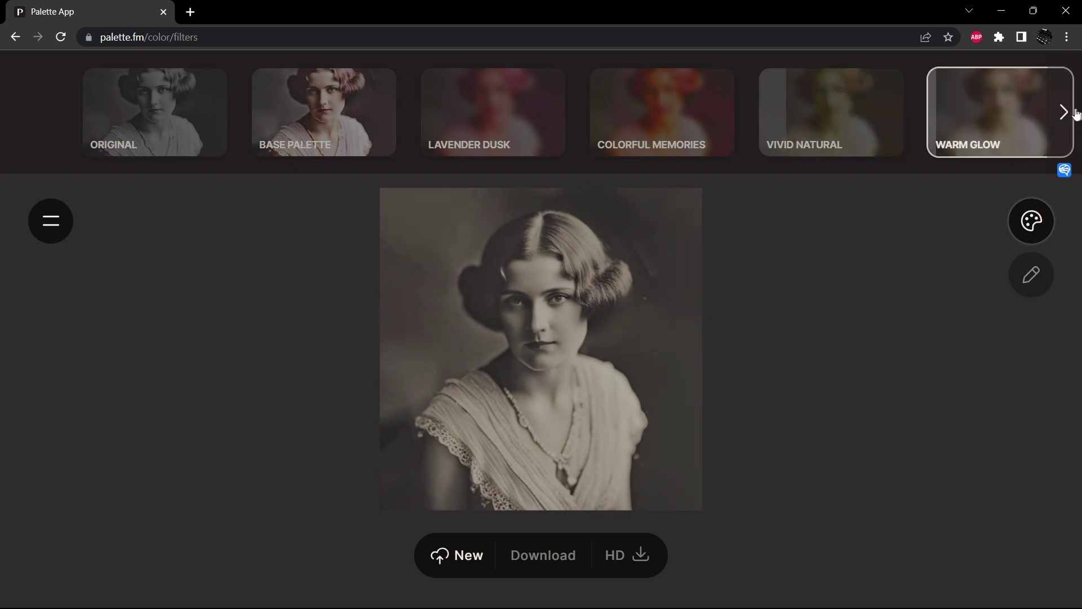
pyautogui.click(1070, 115)
pyautogui.click(1064, 112)
pyautogui.click(1065, 112)
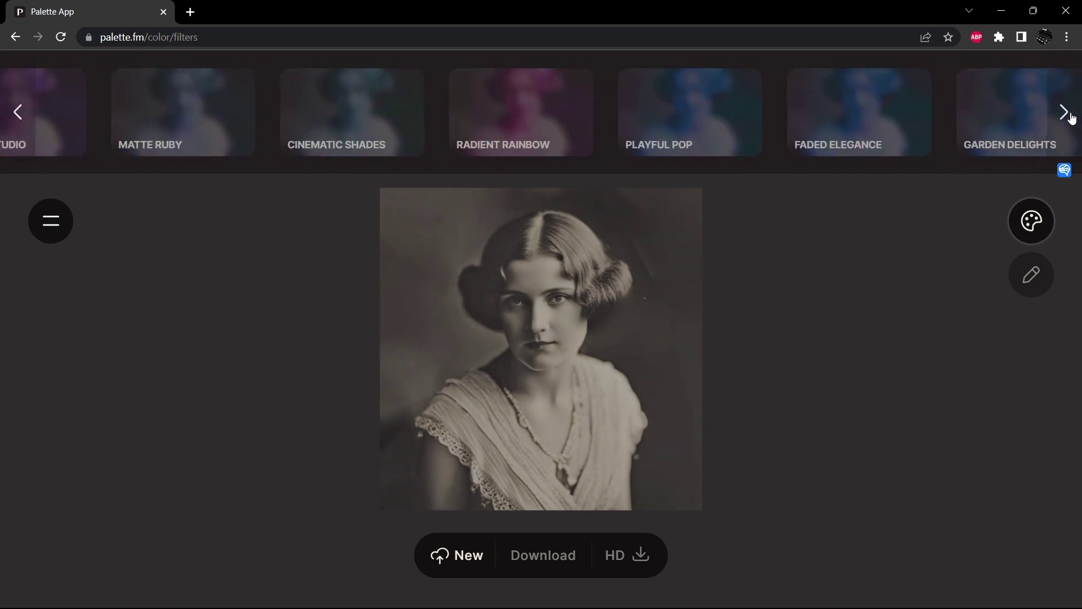
pyautogui.click(1065, 112)
pyautogui.click(1065, 112)
pyautogui.click(947, 113)
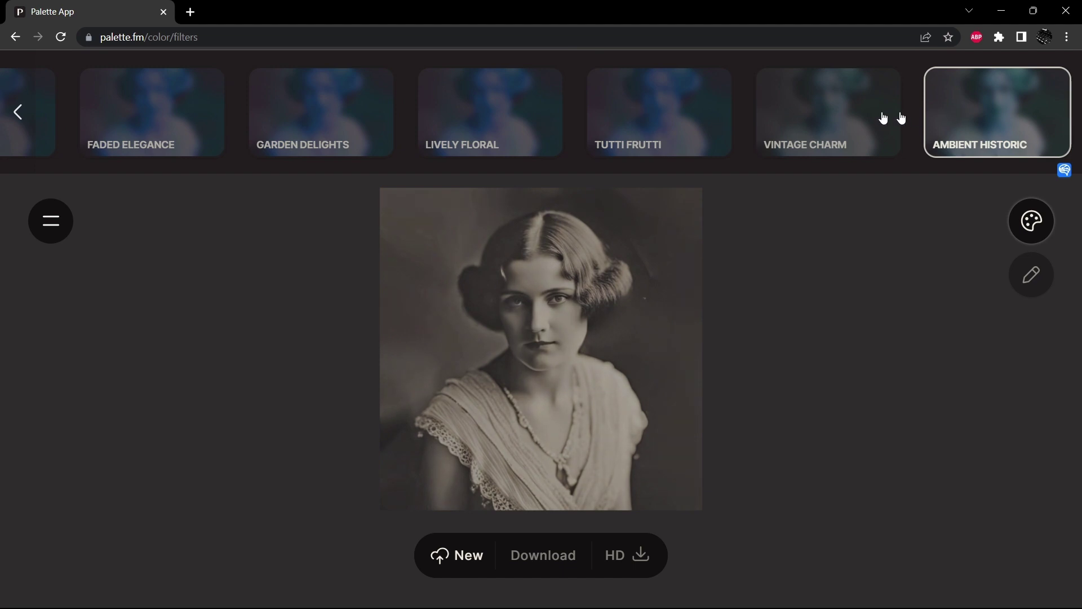
pyautogui.click(838, 115)
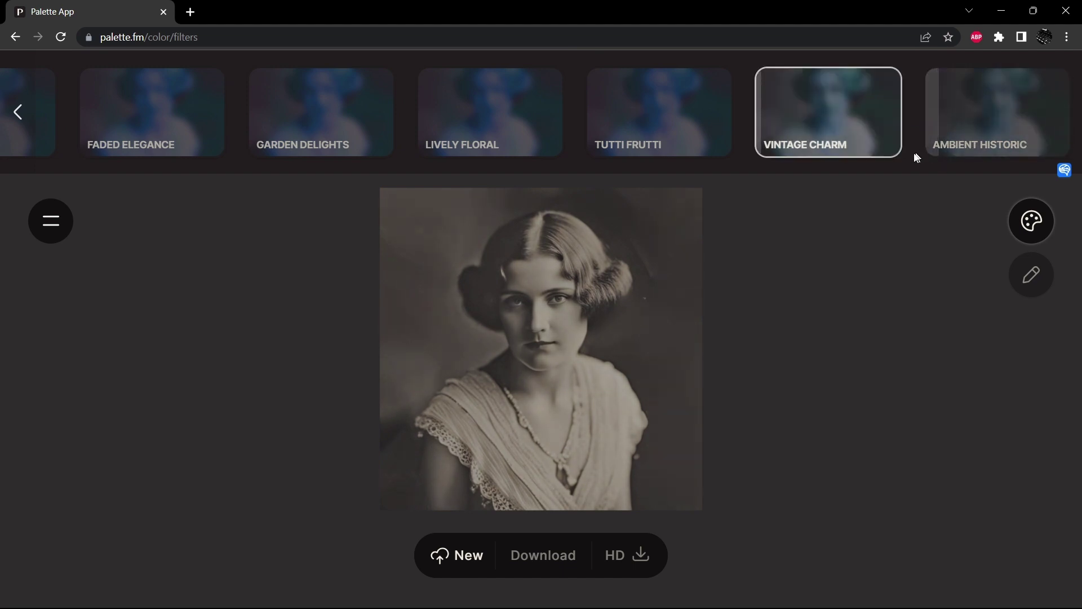
# - Compare the Base Palette, Vivid Natural and Warm Glow versions of the portrait
pyautogui.click(18, 111)
pyautogui.click(17, 112)
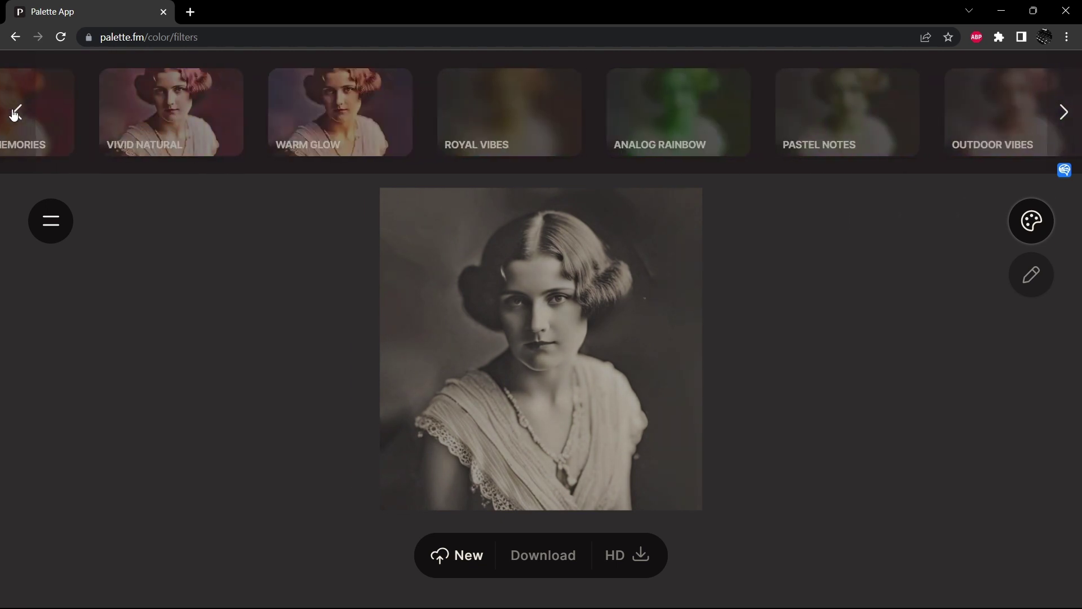
pyautogui.click(16, 112)
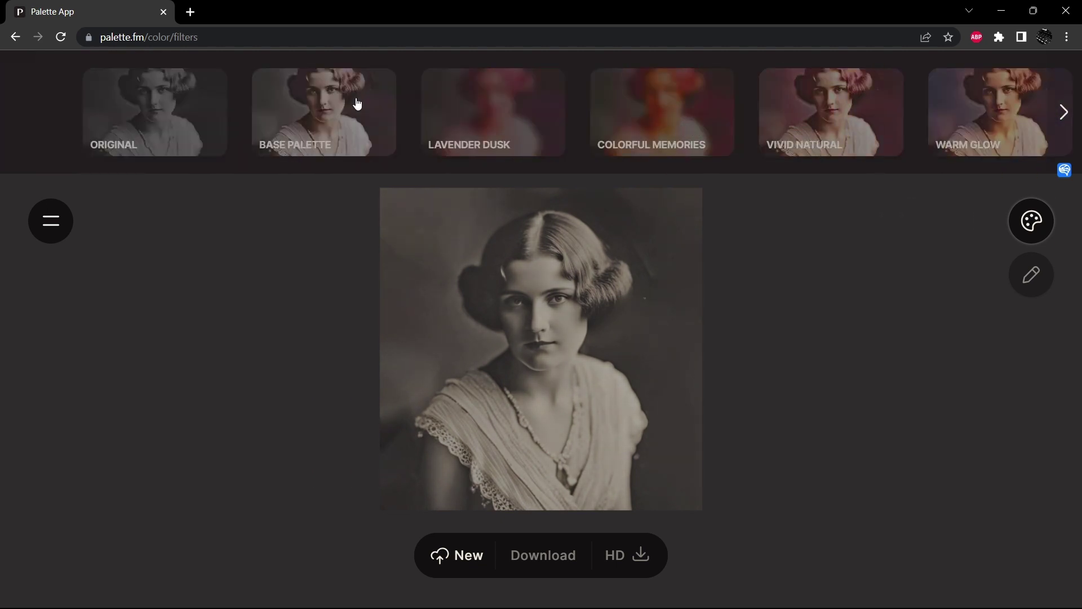
pyautogui.click(270, 108)
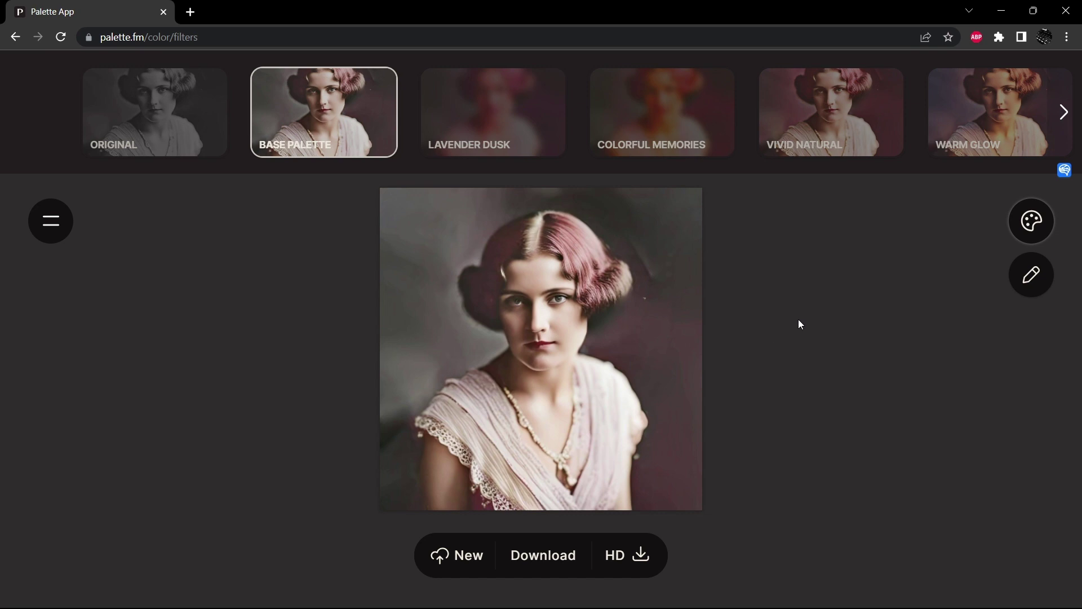
pyautogui.click(827, 131)
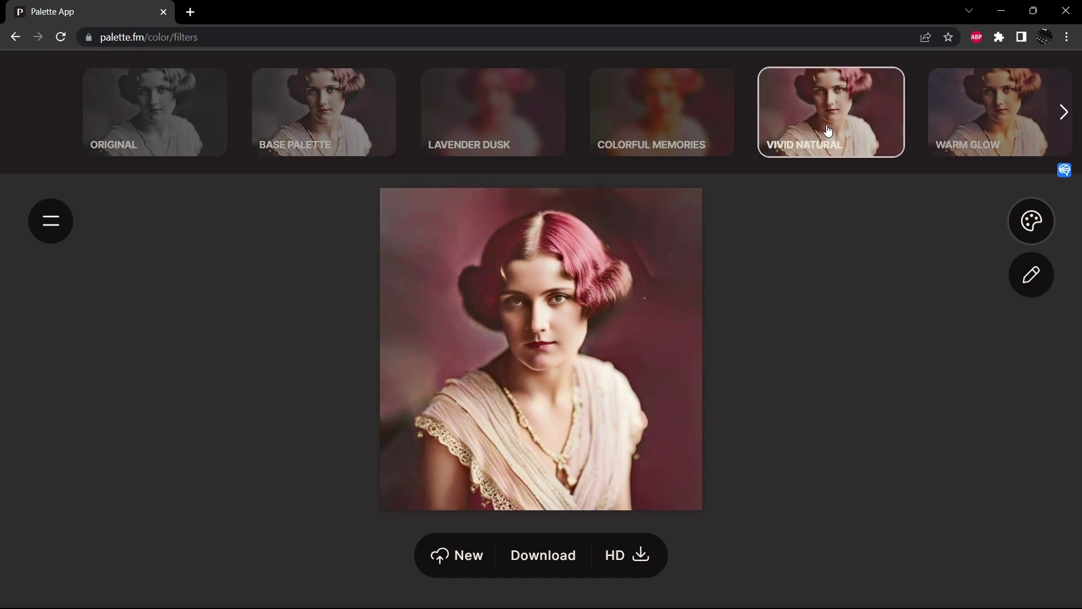
pyautogui.click(986, 131)
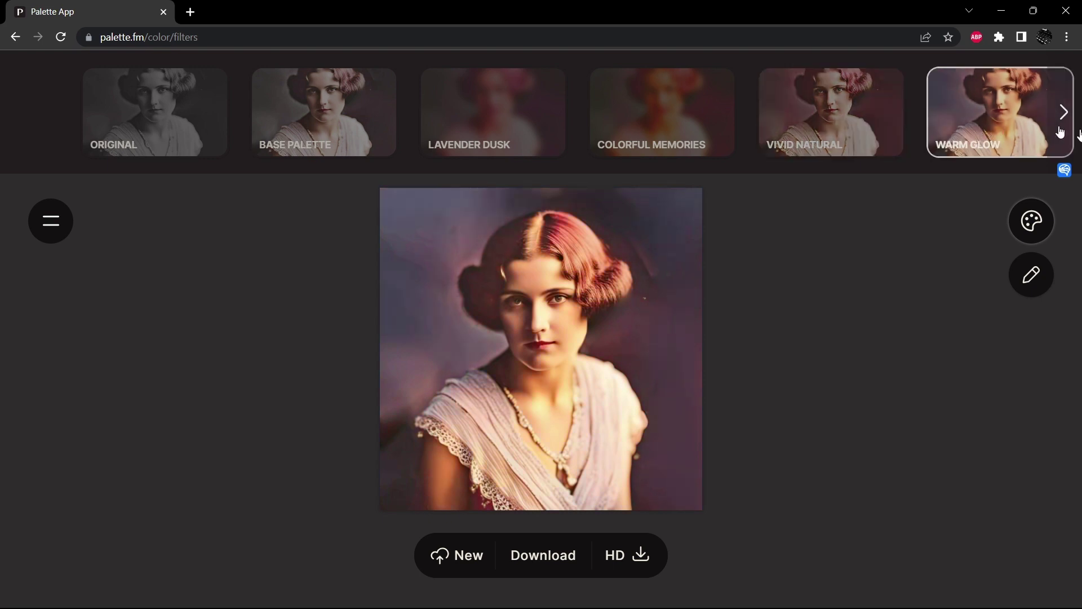
# - View the Ambient Historic and Vintage Charm versions of the portrait
pyautogui.scroll(-10, 1072, 132)
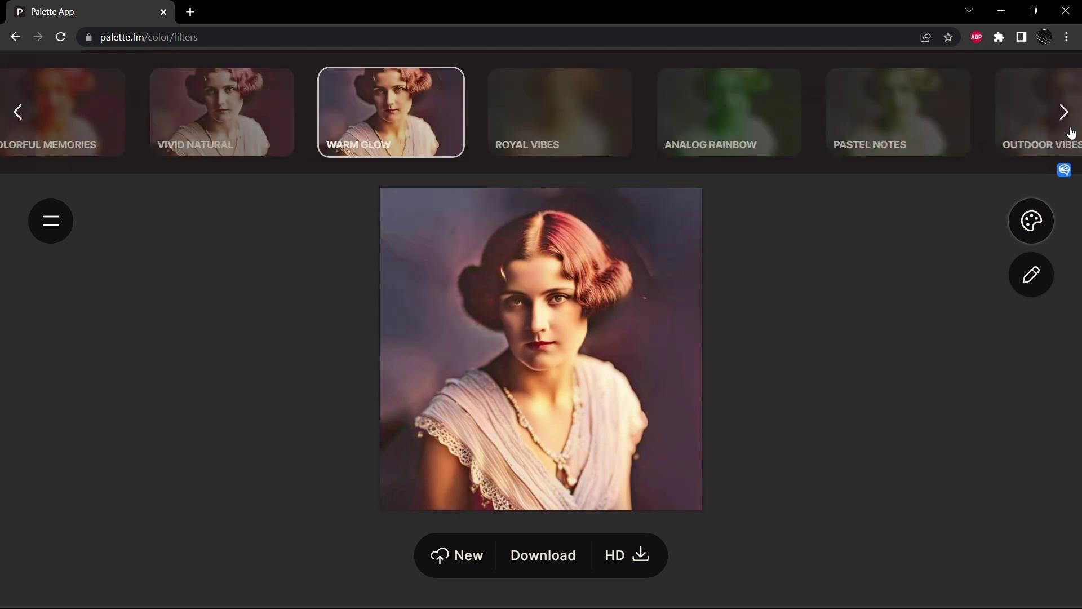
pyautogui.scroll(-5, 1071, 132)
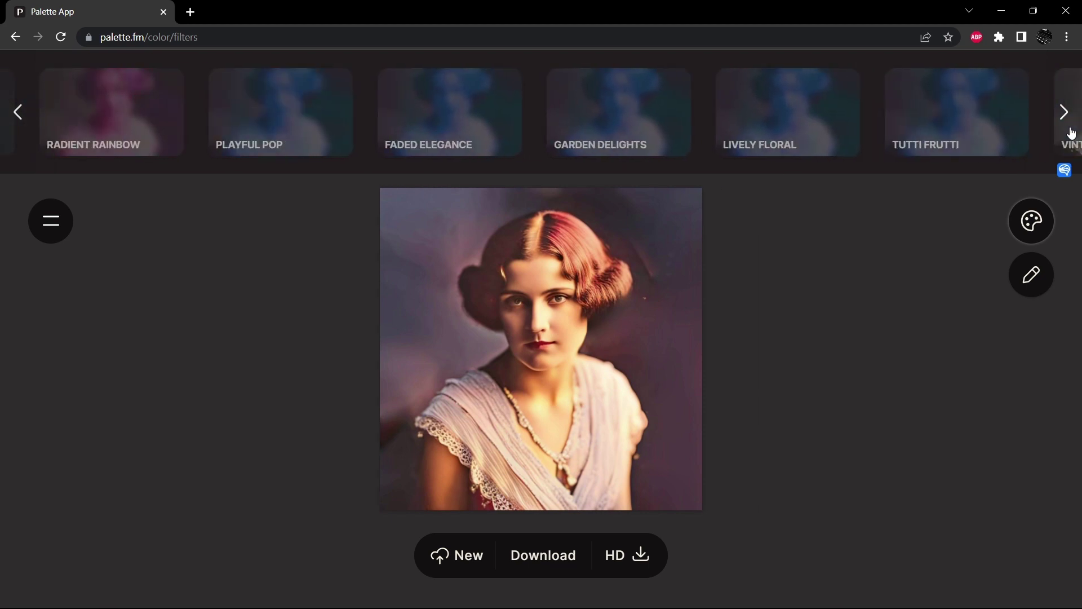
pyautogui.click(992, 118)
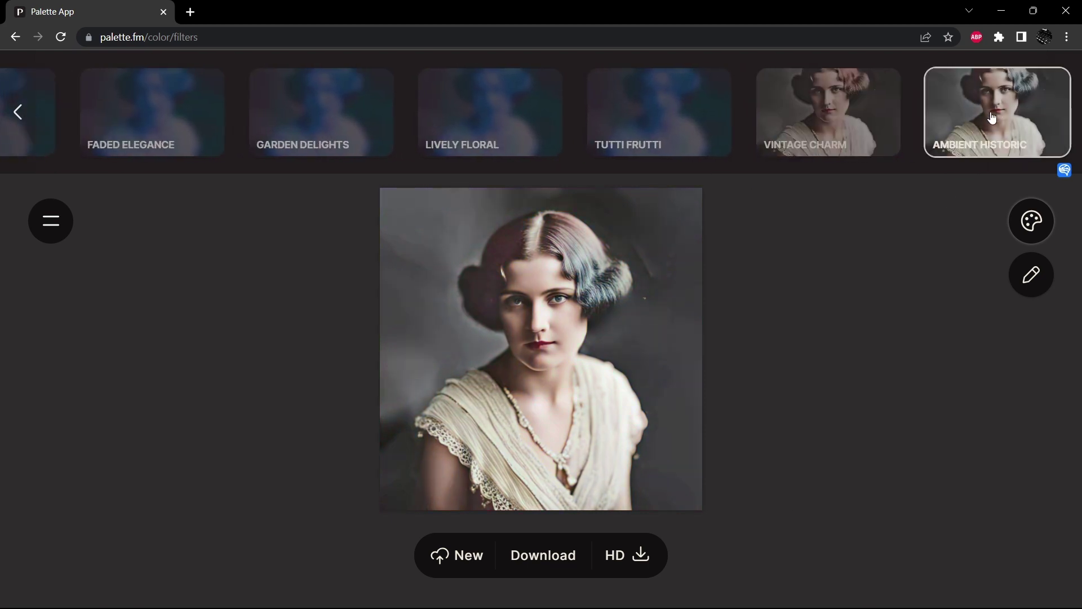
pyautogui.click(874, 109)
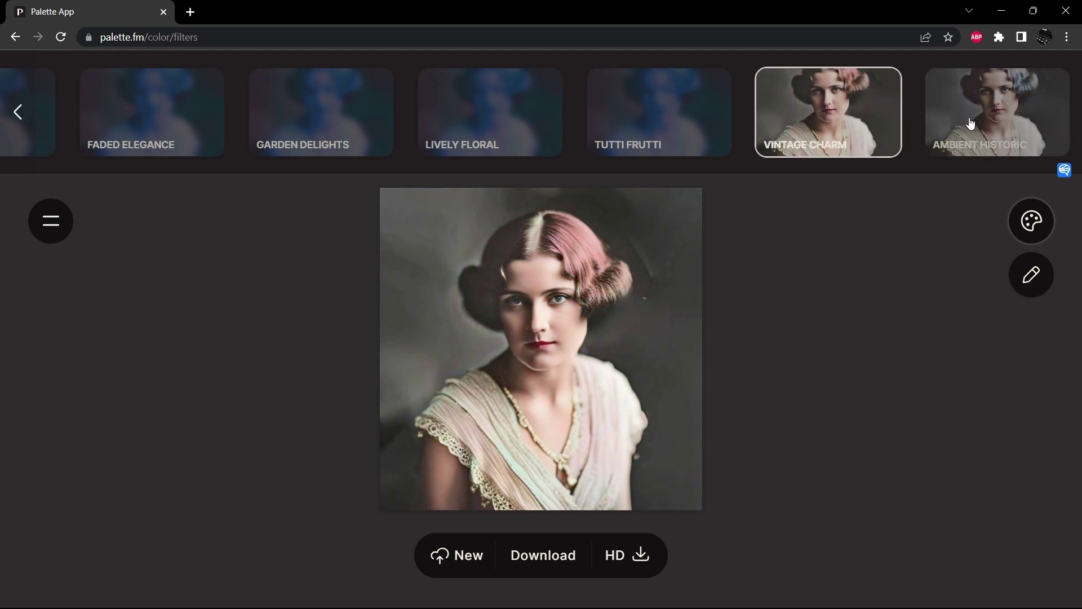
# - Reload the palette.fm page and upload the upscaled portrait PNG from the AI Art folder again
pyautogui.click(61, 38)
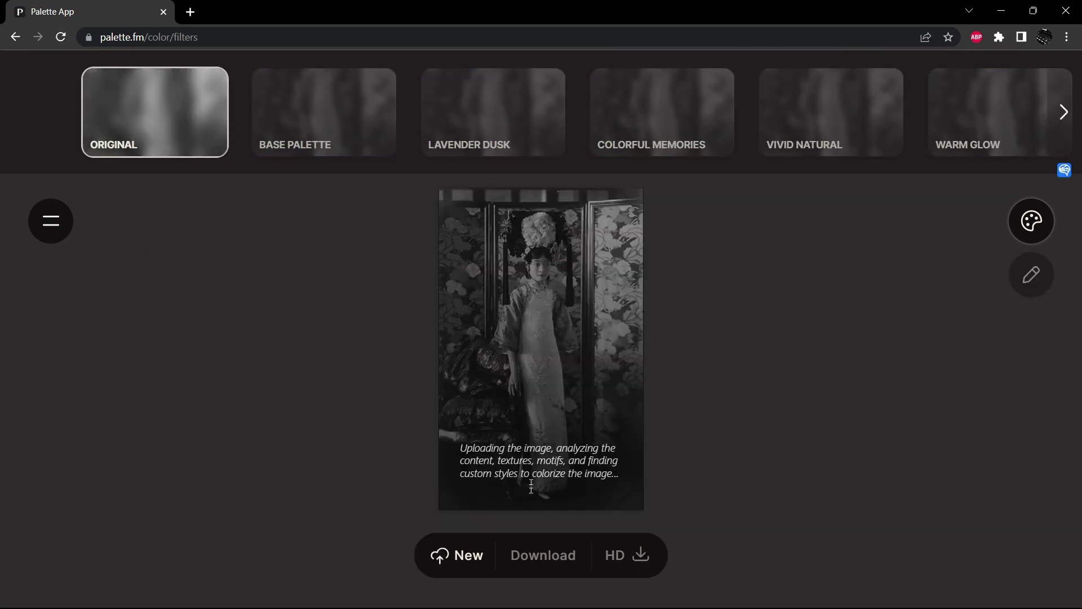
pyautogui.click(473, 559)
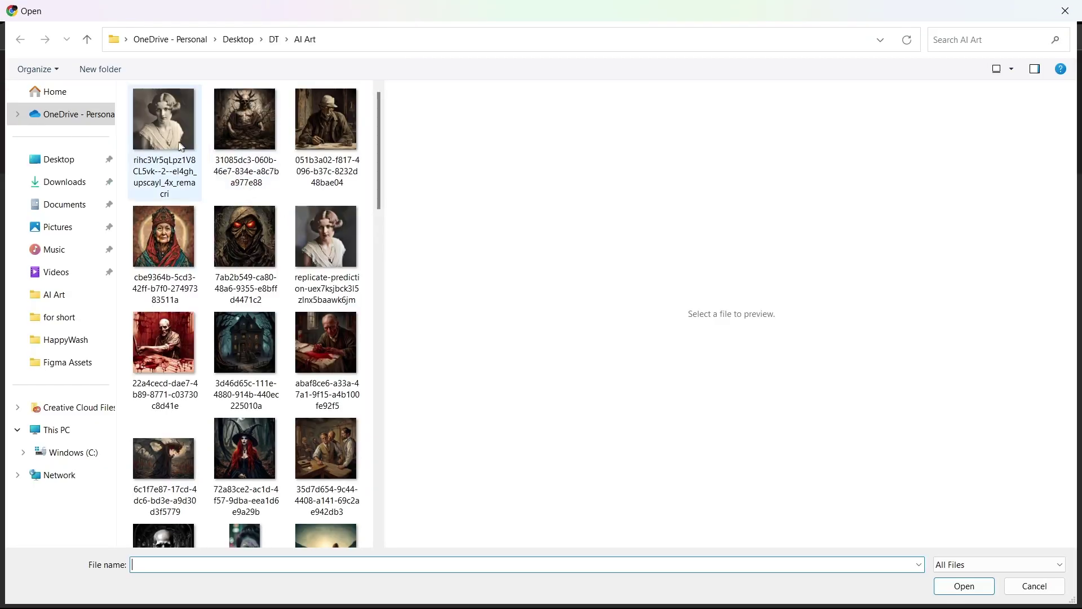
pyautogui.doubleClick(180, 146)
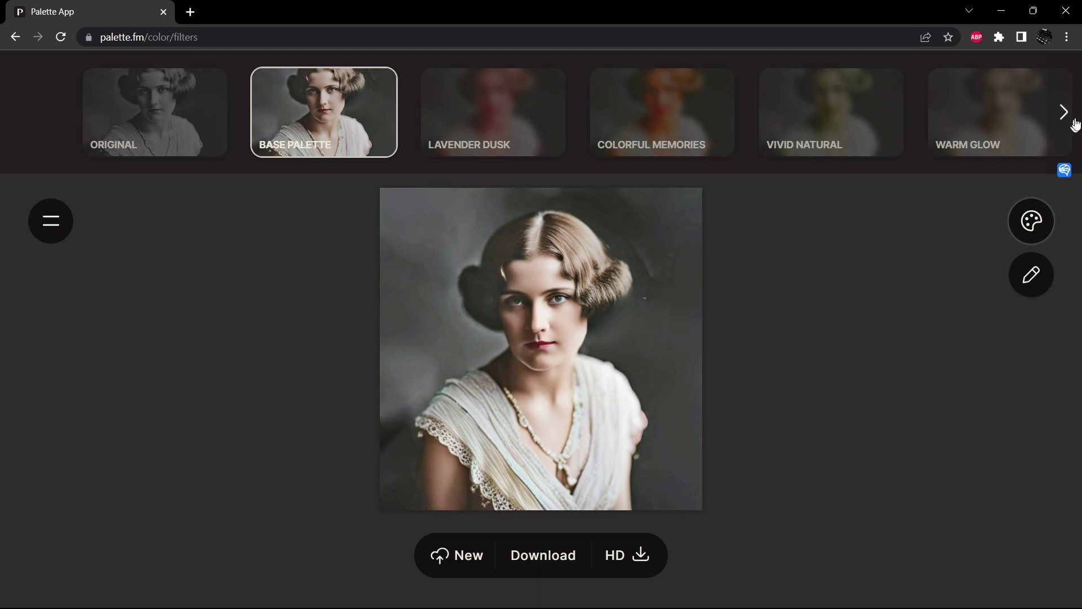
# - Apply the Ambient Historic and Vintage Charm palettes to the re-uploaded portrait and compare the two versions
pyautogui.click(1063, 112)
pyautogui.click(1064, 112)
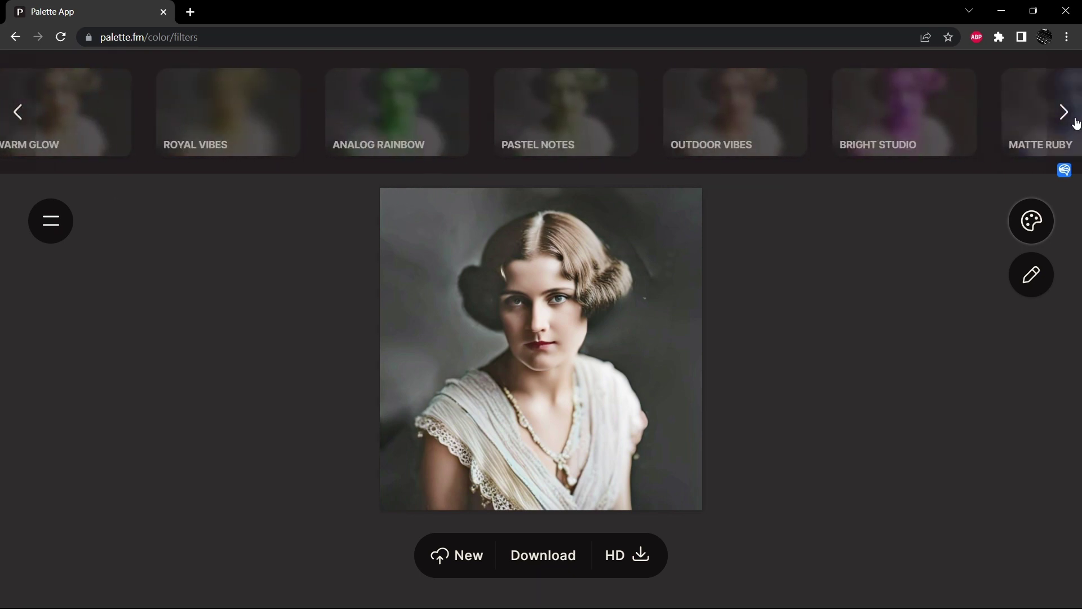
pyautogui.click(1064, 112)
pyautogui.click(1064, 112)
pyautogui.click(1074, 121)
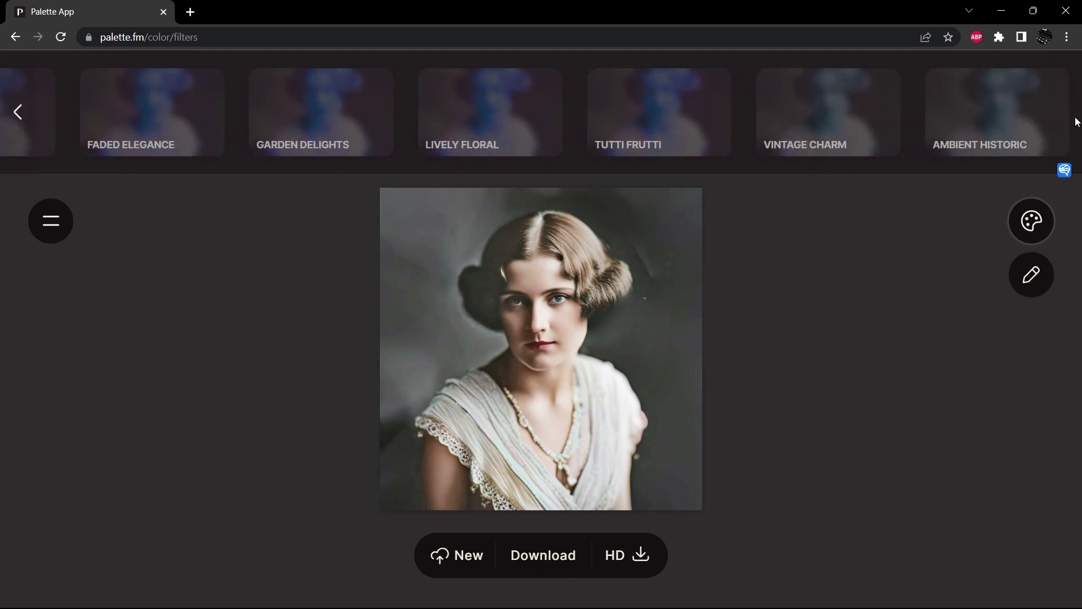
pyautogui.click(982, 116)
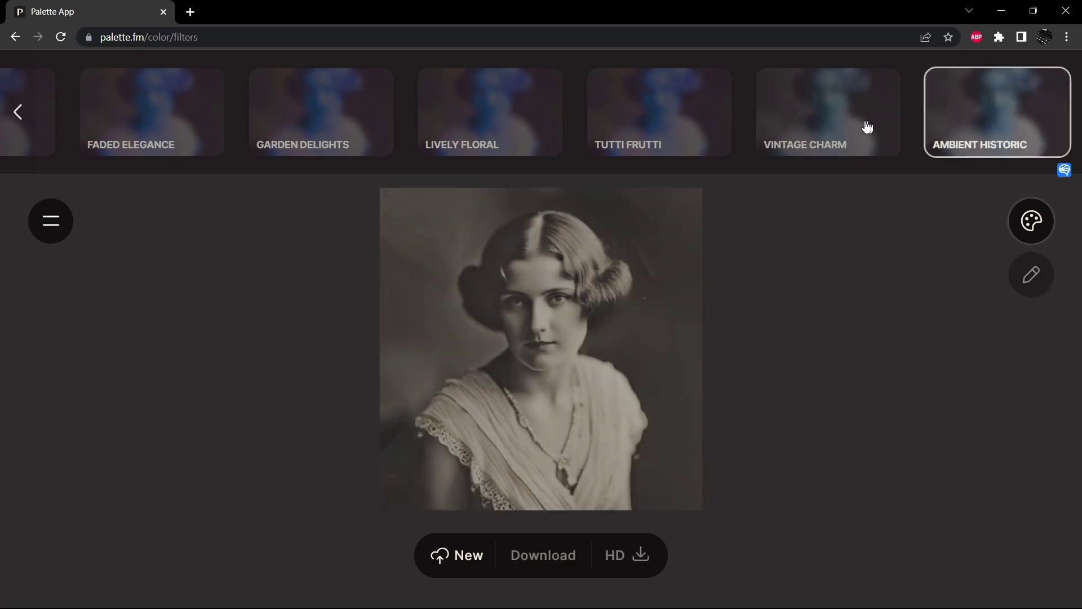
pyautogui.click(867, 125)
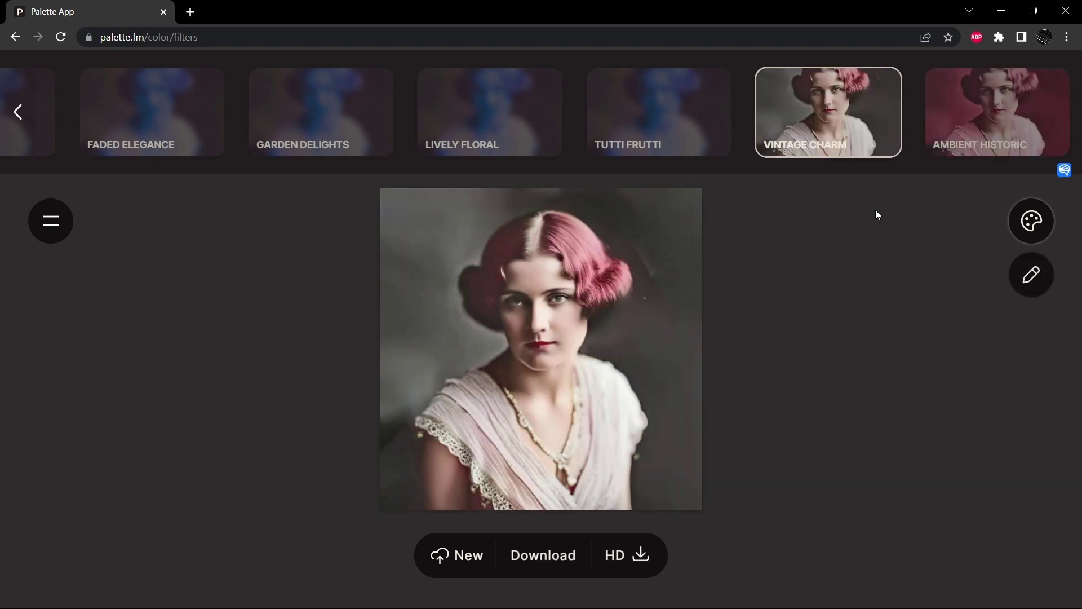
pyautogui.click(949, 121)
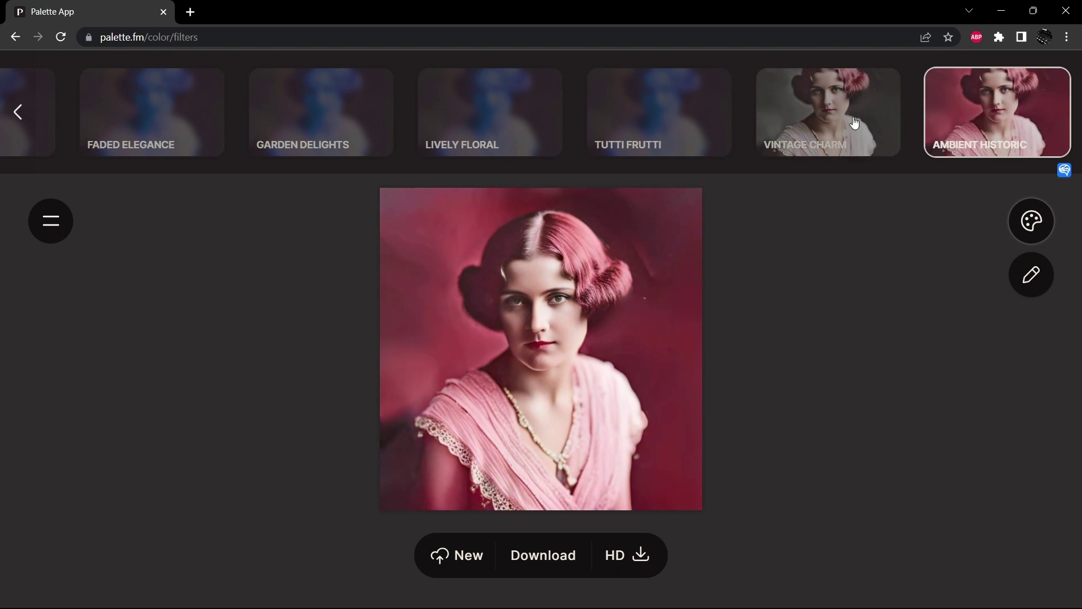
pyautogui.click(851, 121)
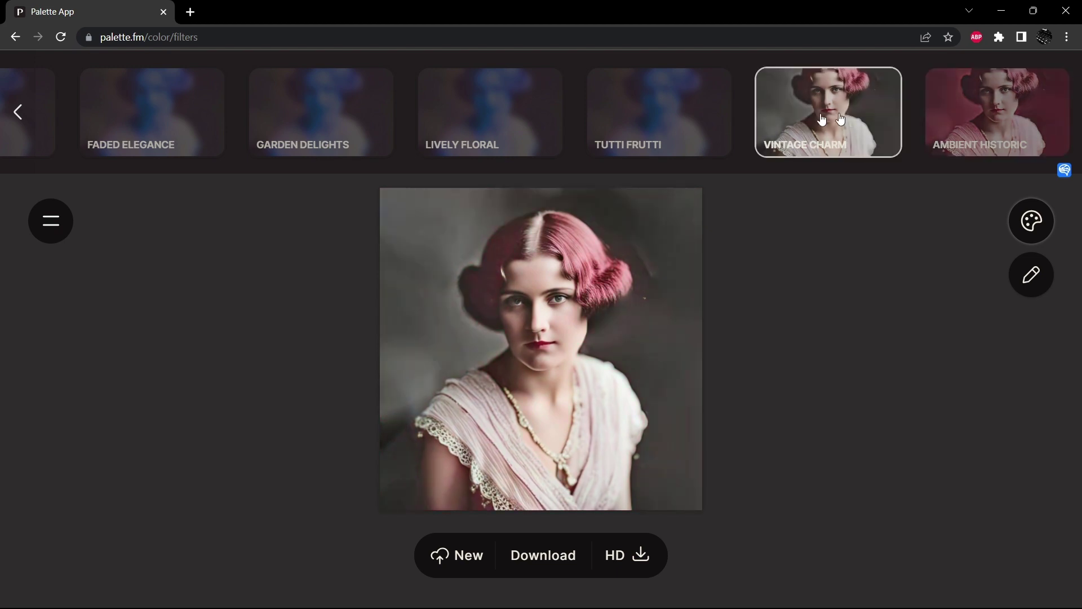
# - Download the Base Palette version of the portrait and open it in Photoshop
pyautogui.click(18, 113)
pyautogui.click(19, 112)
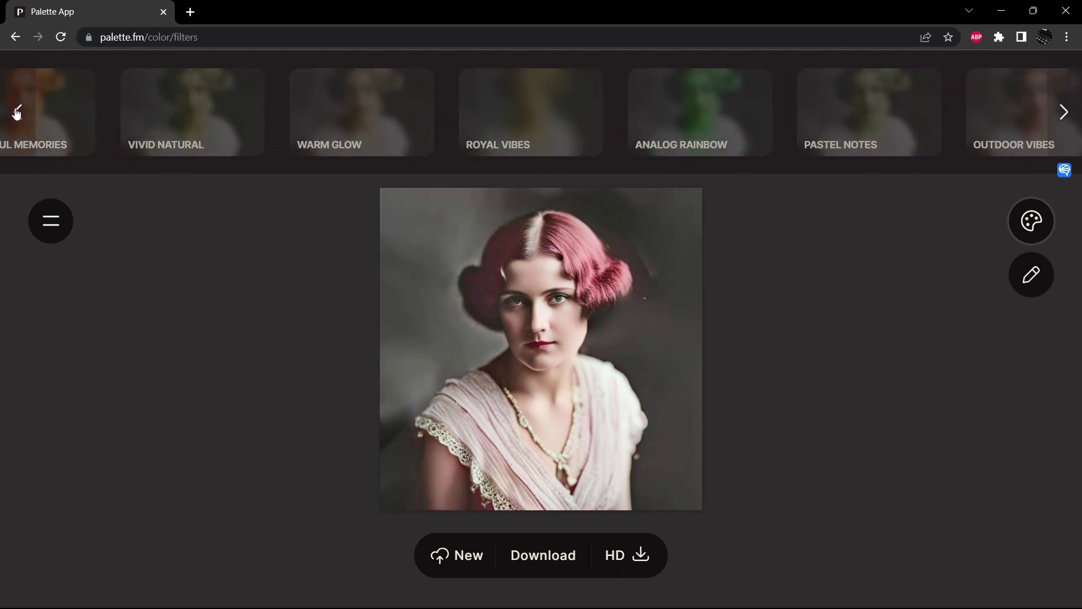
pyautogui.click(17, 111)
pyautogui.click(299, 138)
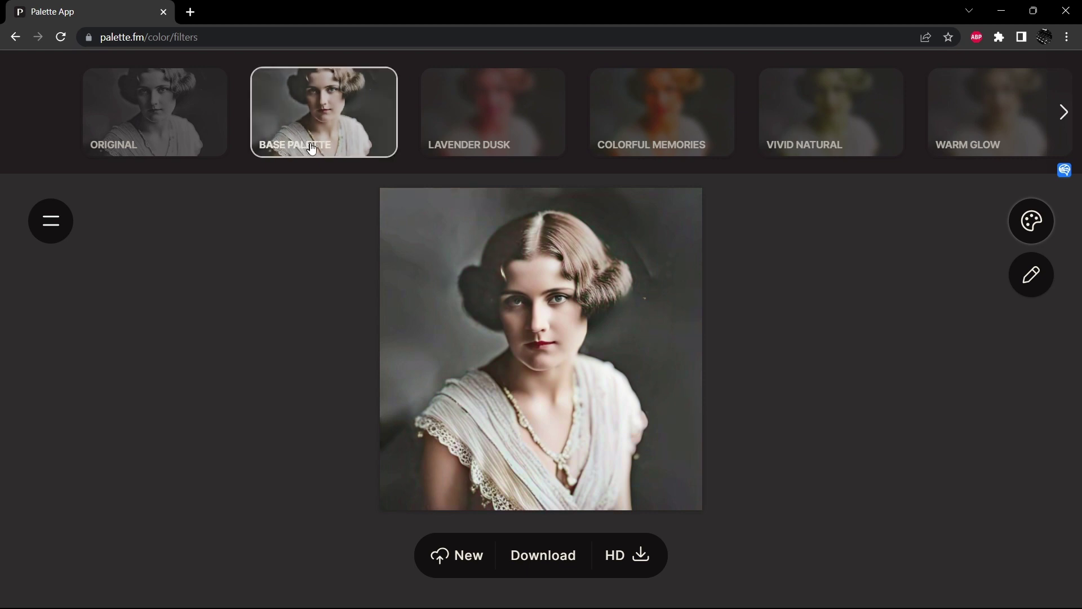
pyautogui.click(543, 555)
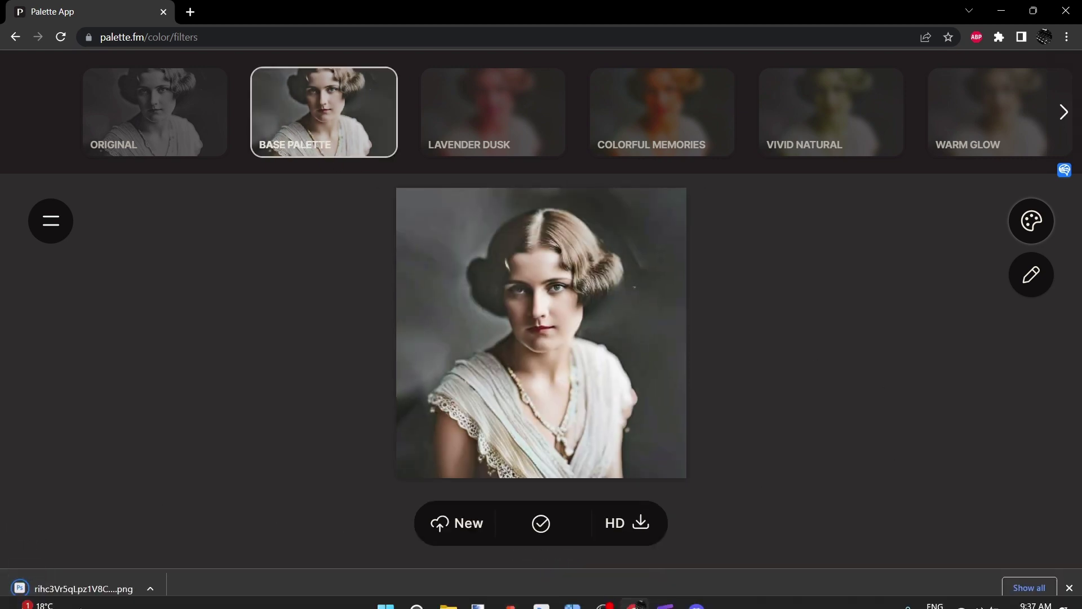
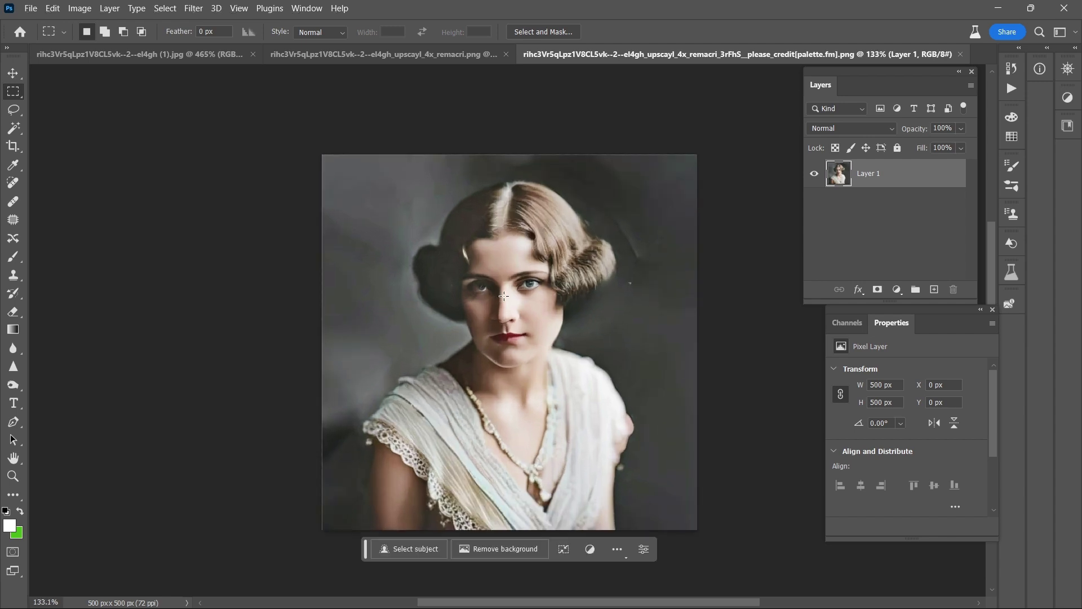
# - Examine the facial detail of the downloaded color portrait up close and compare it with the upscaled sepia version
pyautogui.scroll(1, 507, 295)
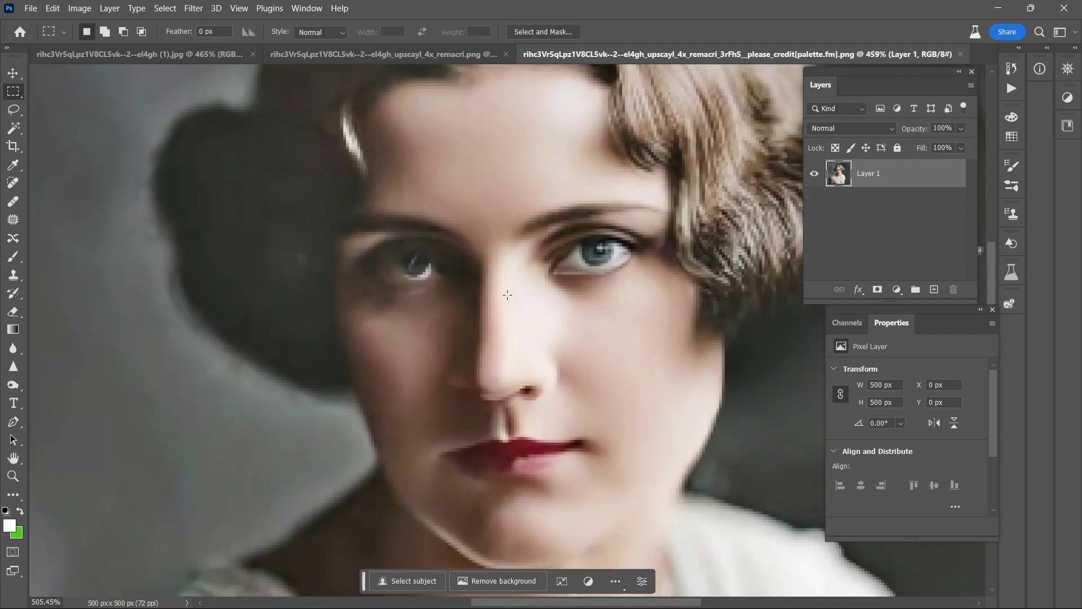
pyautogui.scroll(1, 507, 295)
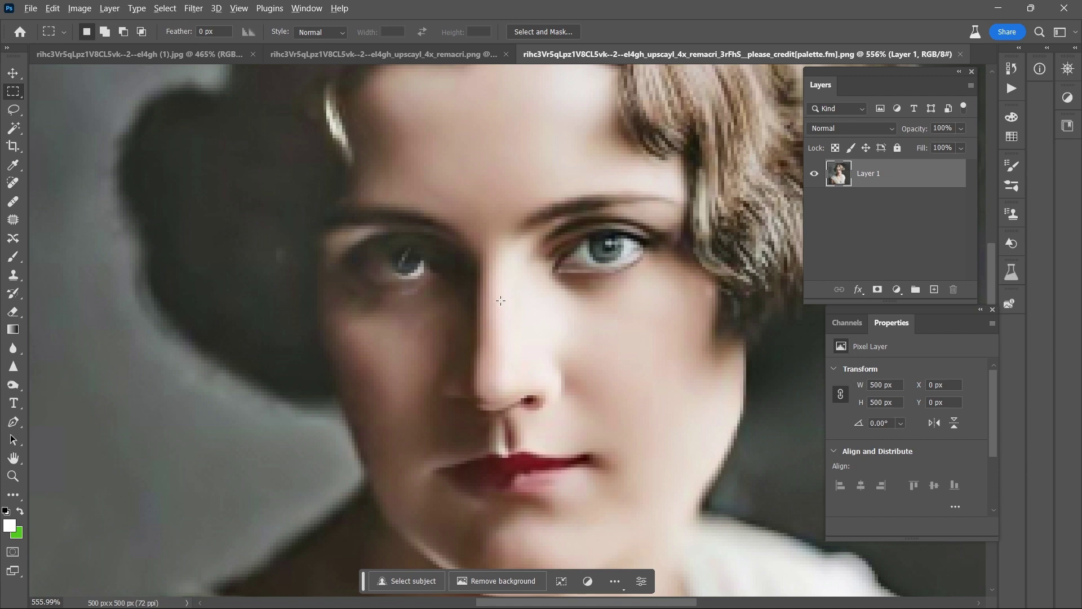
pyautogui.scroll(-3, 502, 293)
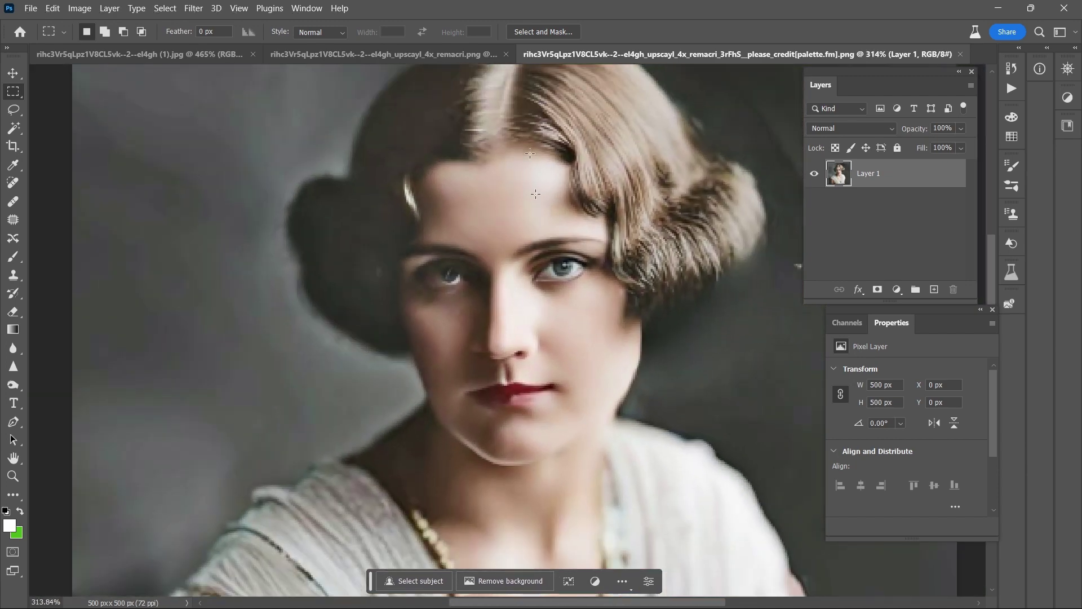
pyautogui.click(461, 50)
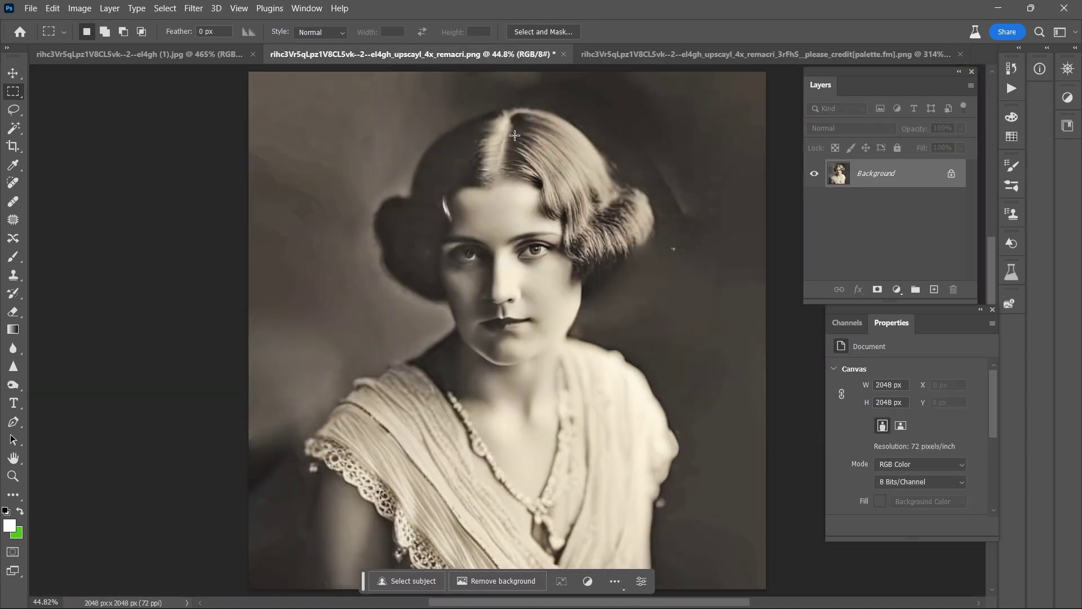
pyautogui.scroll(4, 512, 214)
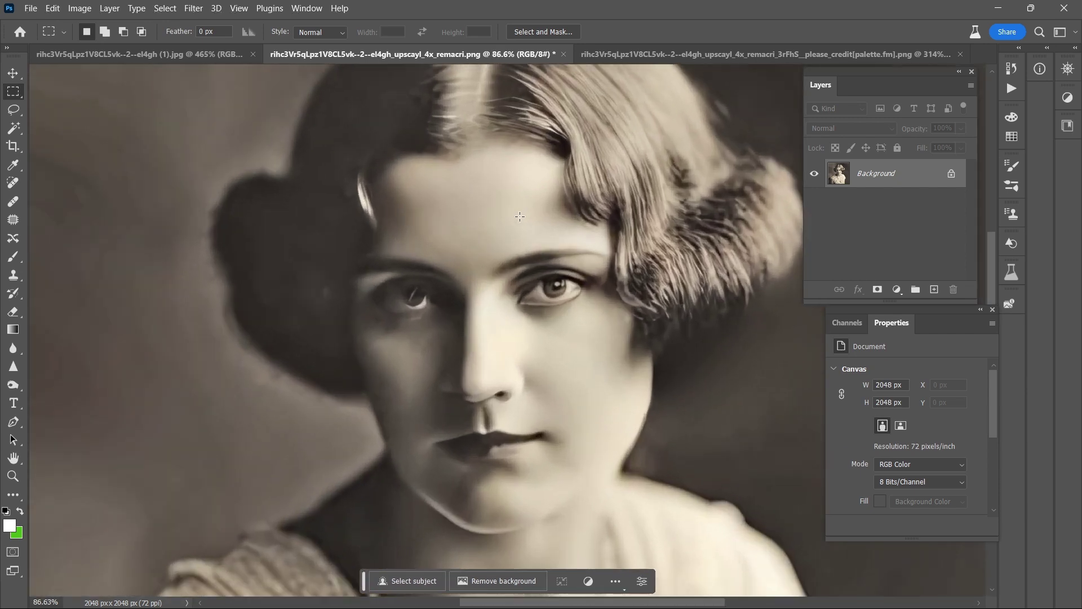
pyautogui.scroll(3, 551, 253)
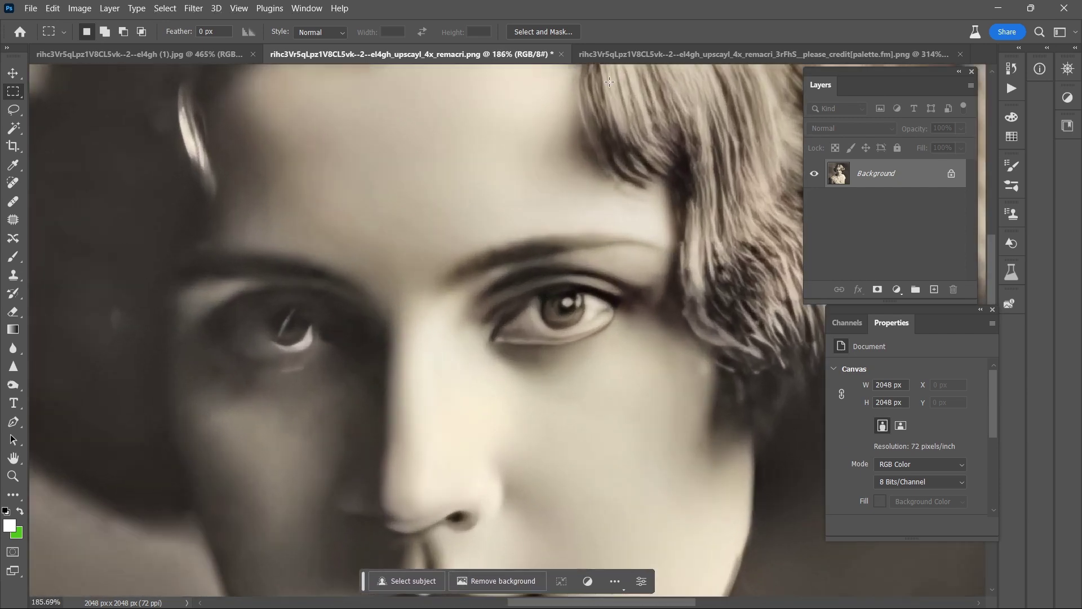
# - Copy the entire palette.fm color portrait and paste it as a new layer over the upscaled sepia portrait
pyautogui.click(620, 56)
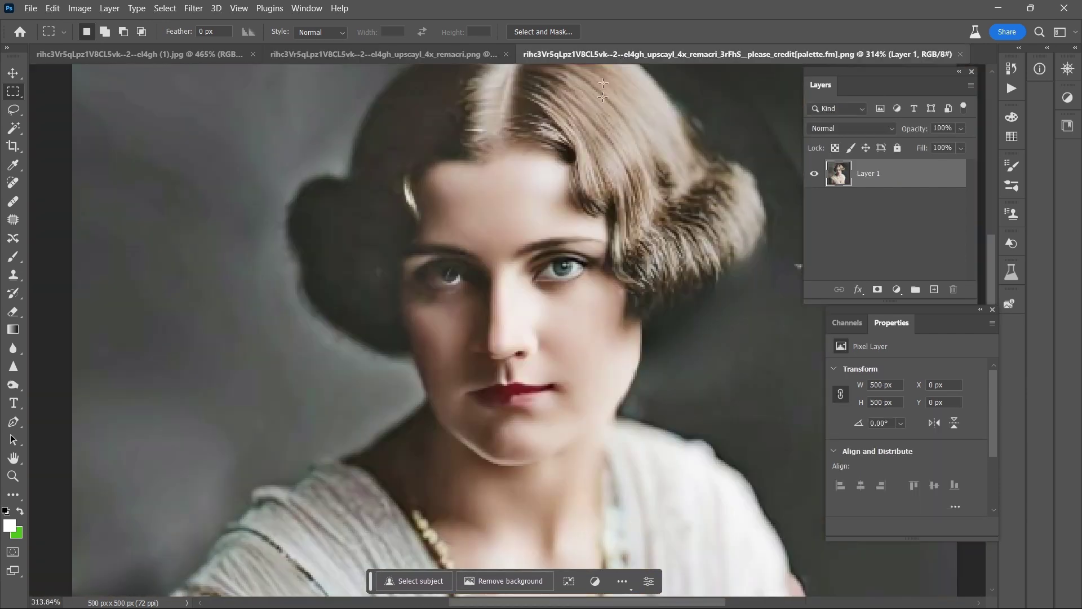
pyautogui.hotkey('ctrl', 'a')
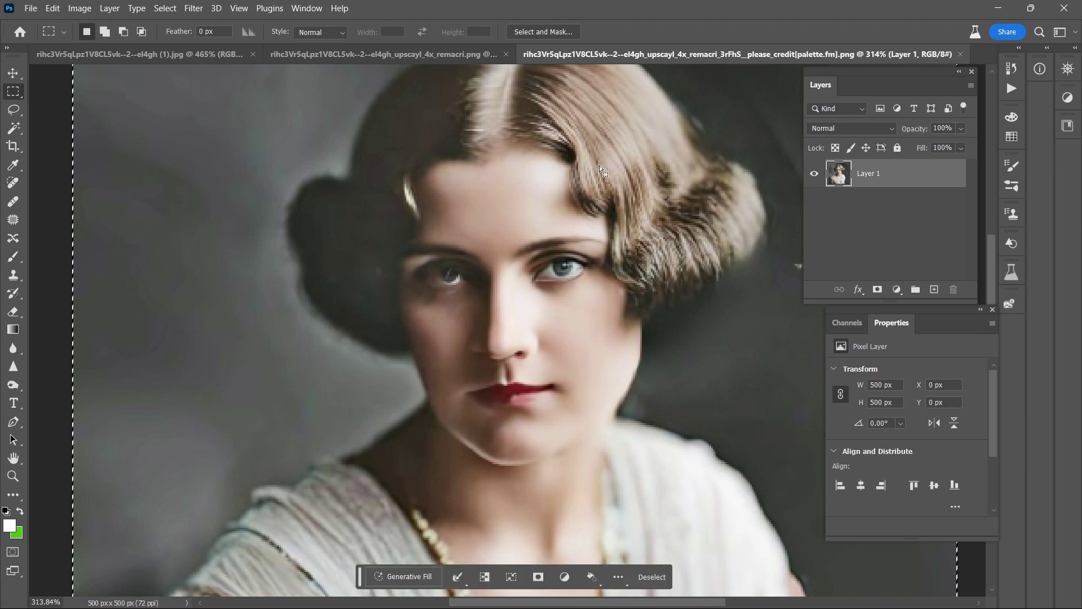
pyautogui.hotkey('ctrl', '0')
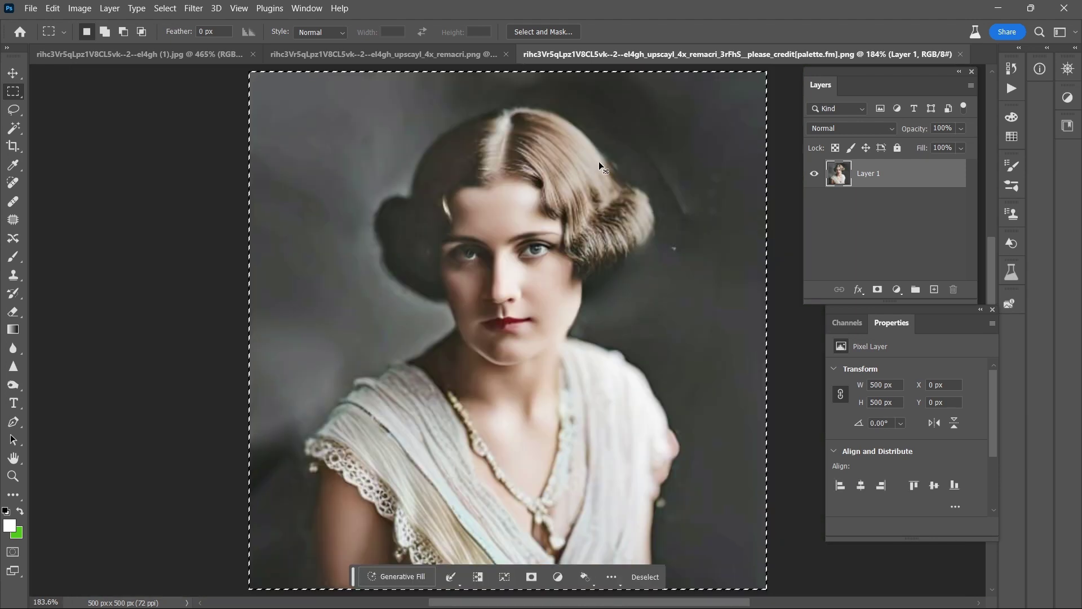
pyautogui.click(418, 52)
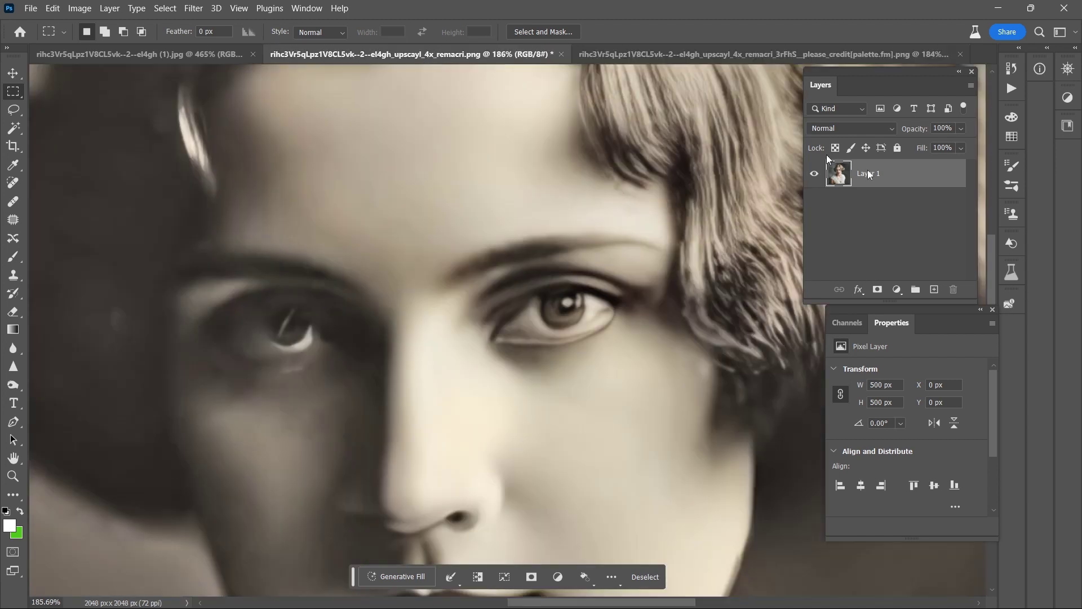
pyautogui.hotkey('ctrl', '0')
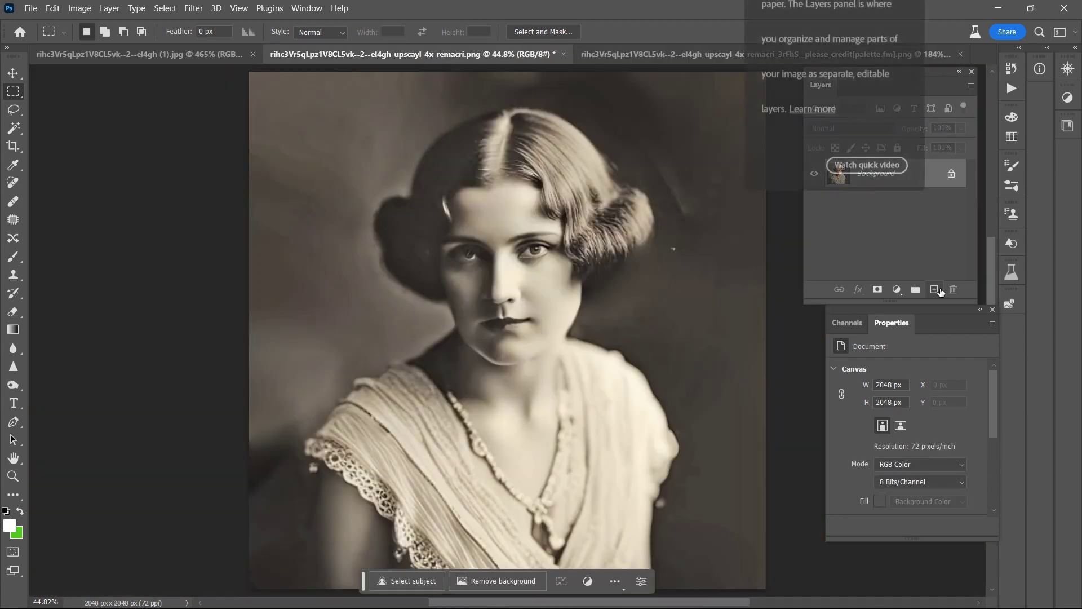
pyautogui.hotkey('ctrl', 'v')
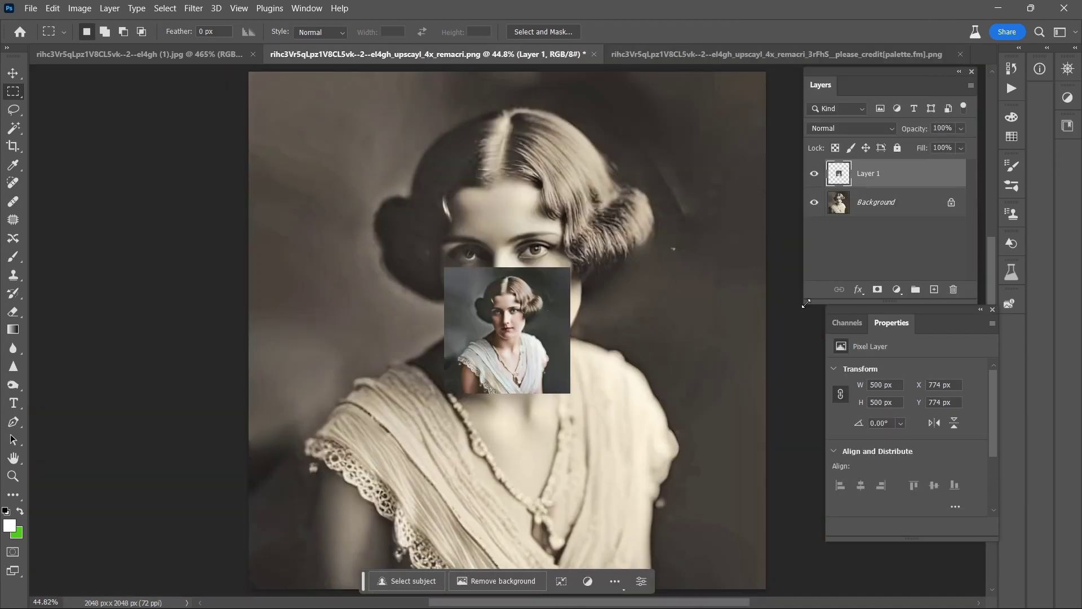
# - Scale the pasted color layer to 409.60% so it covers the whole sepia portrait canvas
pyautogui.hotkey('ctrl', 't')
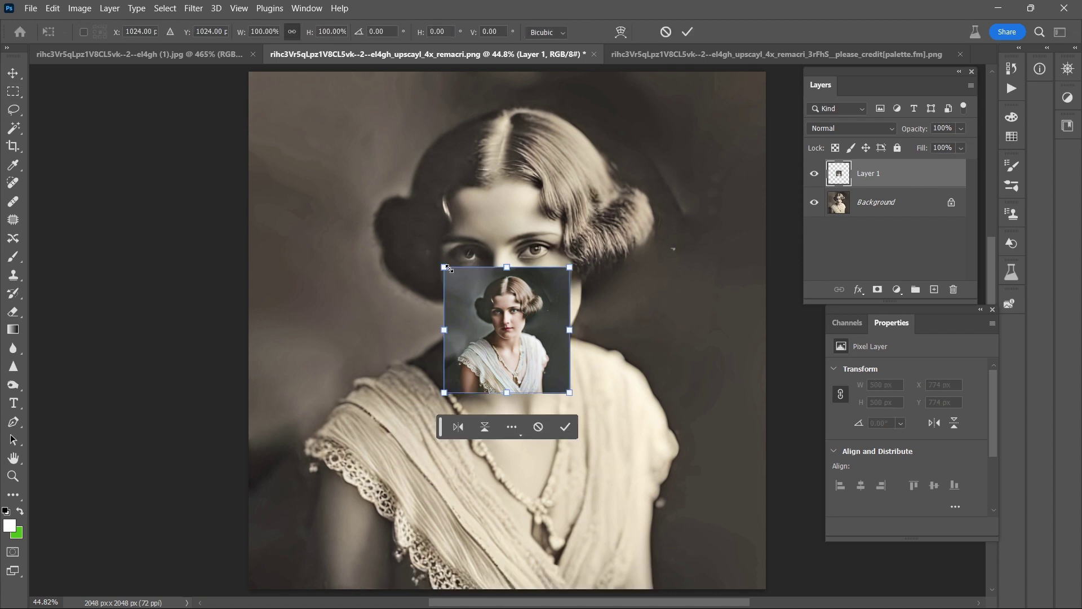
pyautogui.moveTo(447, 269); pyautogui.dragTo(248, 71)
pyautogui.moveTo(569, 393); pyautogui.dragTo(765, 588)
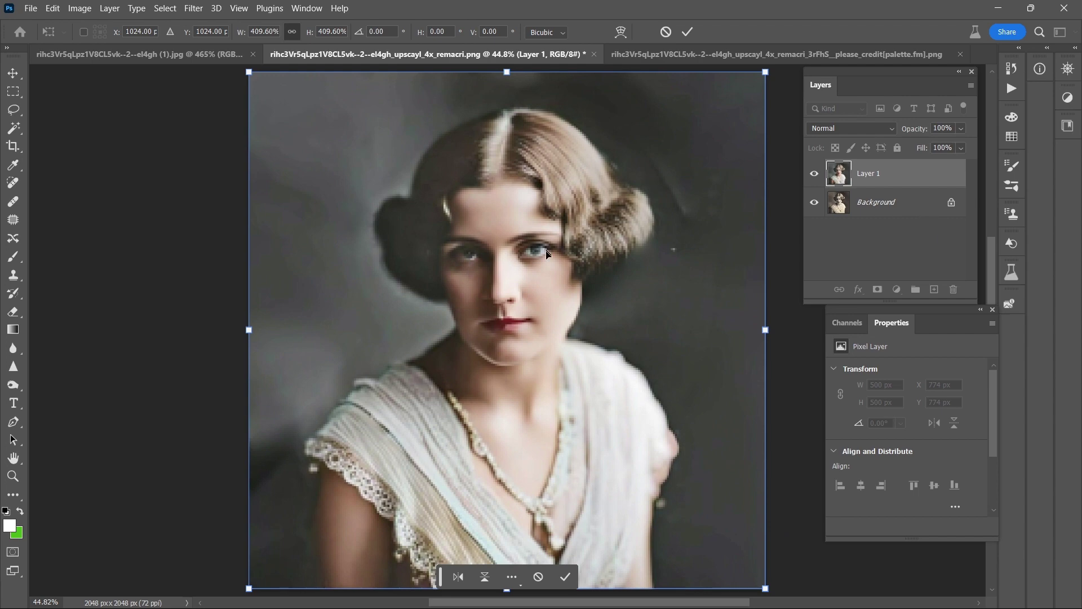
# - Set the enlarged layer's blend mode to Color and apply the transformation
pyautogui.scroll(2, 555, 251)
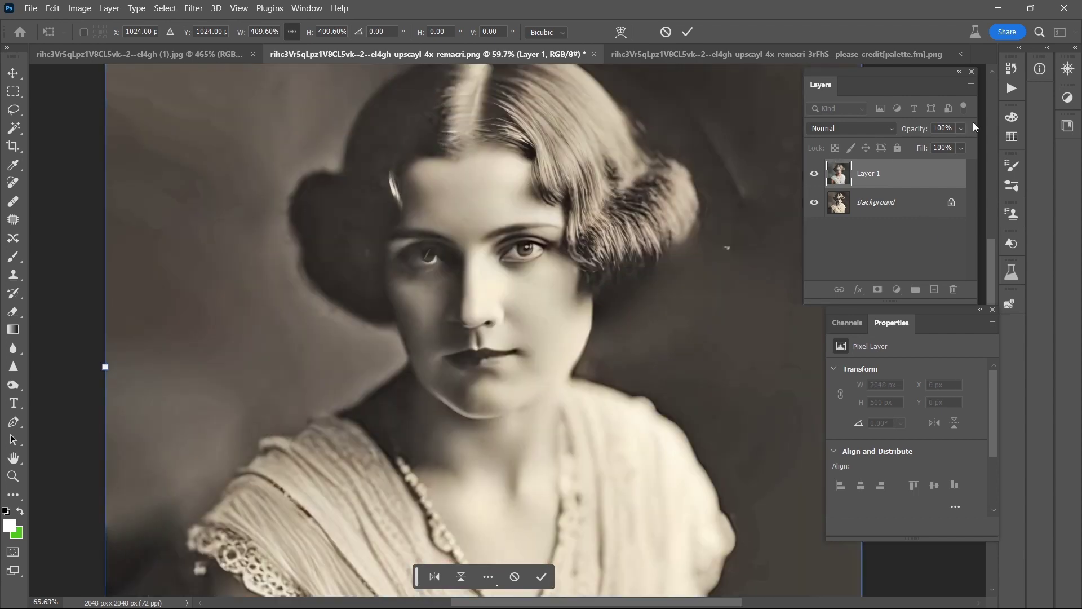
pyautogui.click(881, 129)
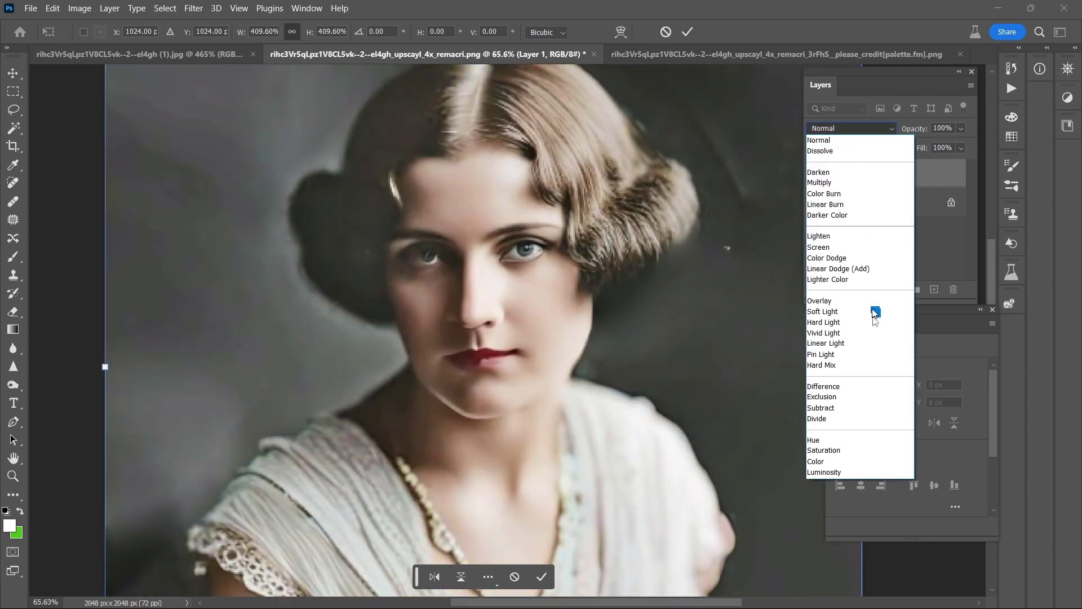
pyautogui.click(858, 460)
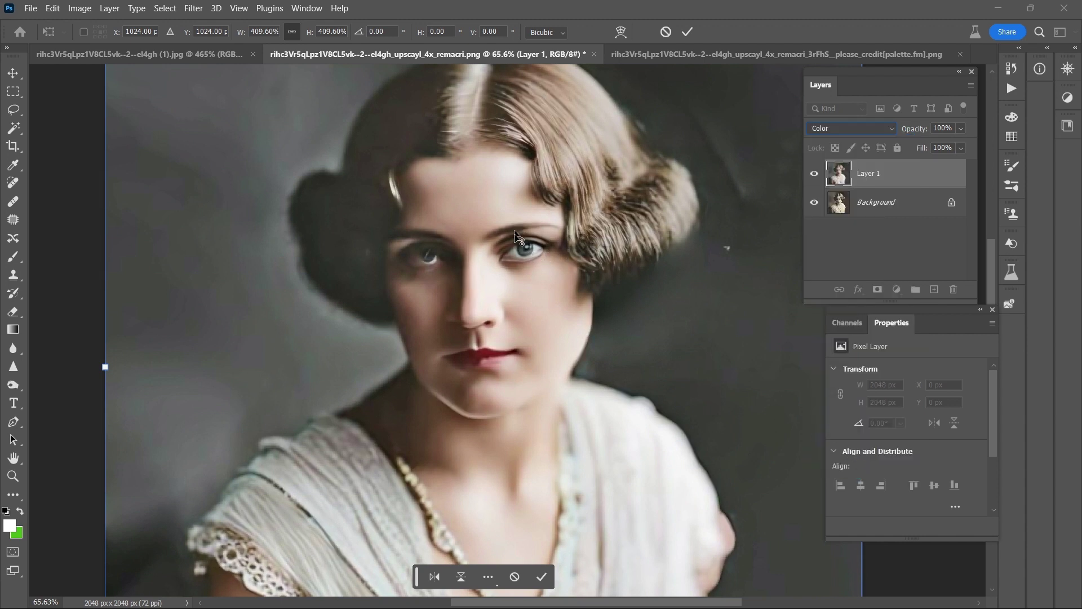
pyautogui.click(687, 31)
# - Toggle the color layer's visibility to compare the face with and without color up close
pyautogui.scroll(5, 510, 274)
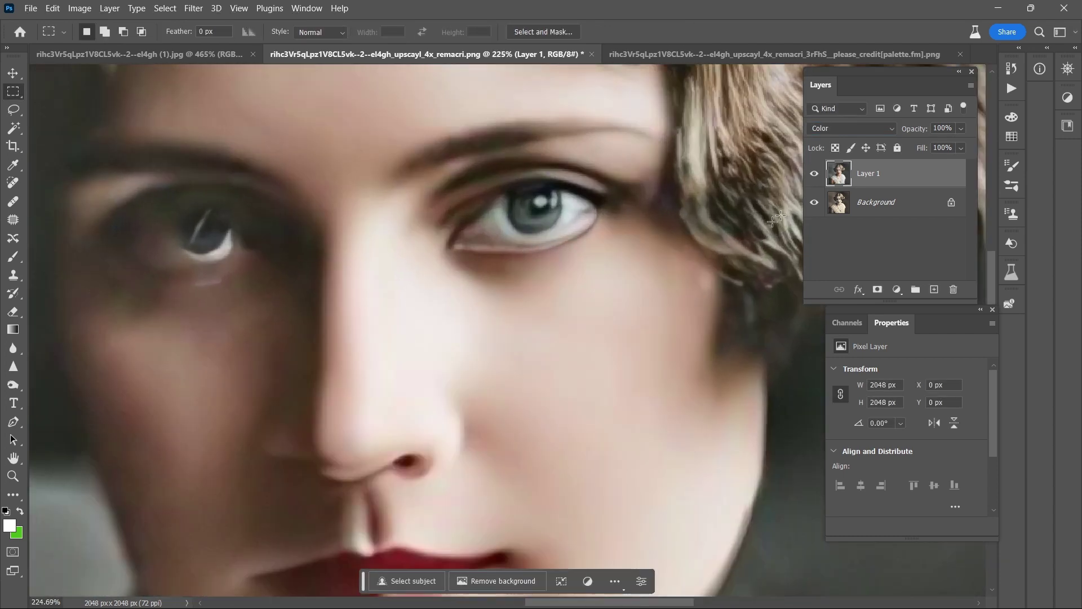
pyautogui.click(815, 174)
pyautogui.click(815, 175)
pyautogui.click(814, 174)
pyautogui.click(815, 174)
# - Compare the facial detail of the original palette.fm image with the blended high-resolution portrait
pyautogui.click(697, 50)
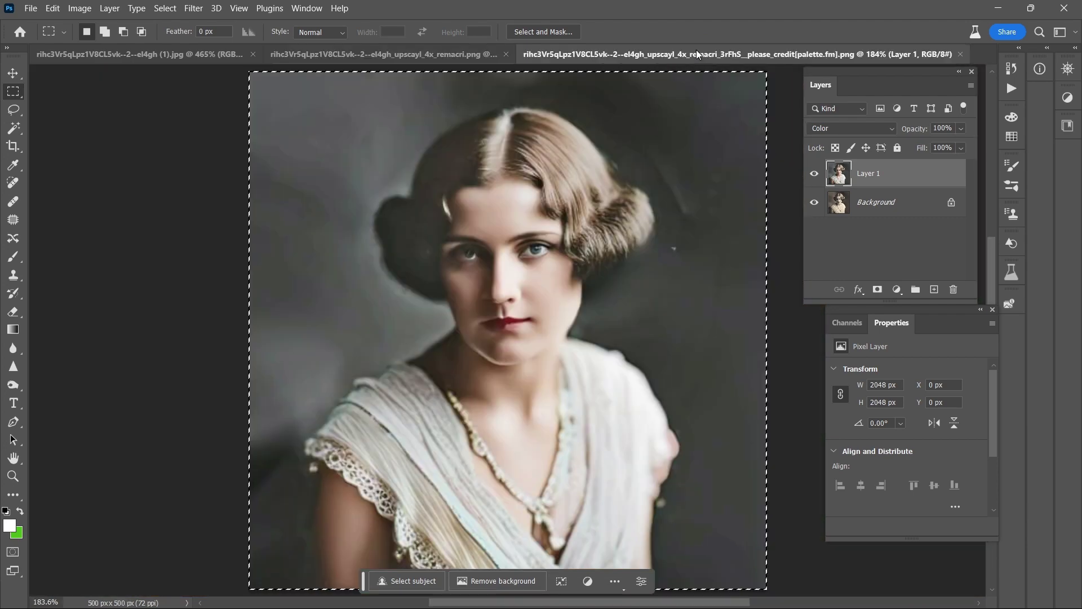
pyautogui.scroll(2, 513, 244)
pyautogui.scroll(4, 513, 244)
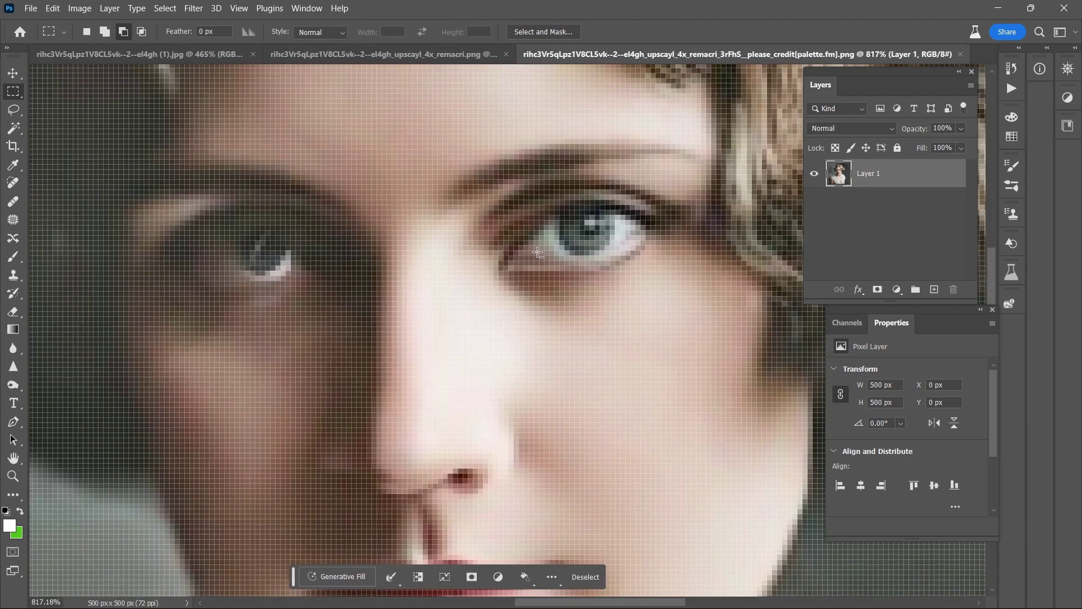
pyautogui.scroll(-6, 536, 255)
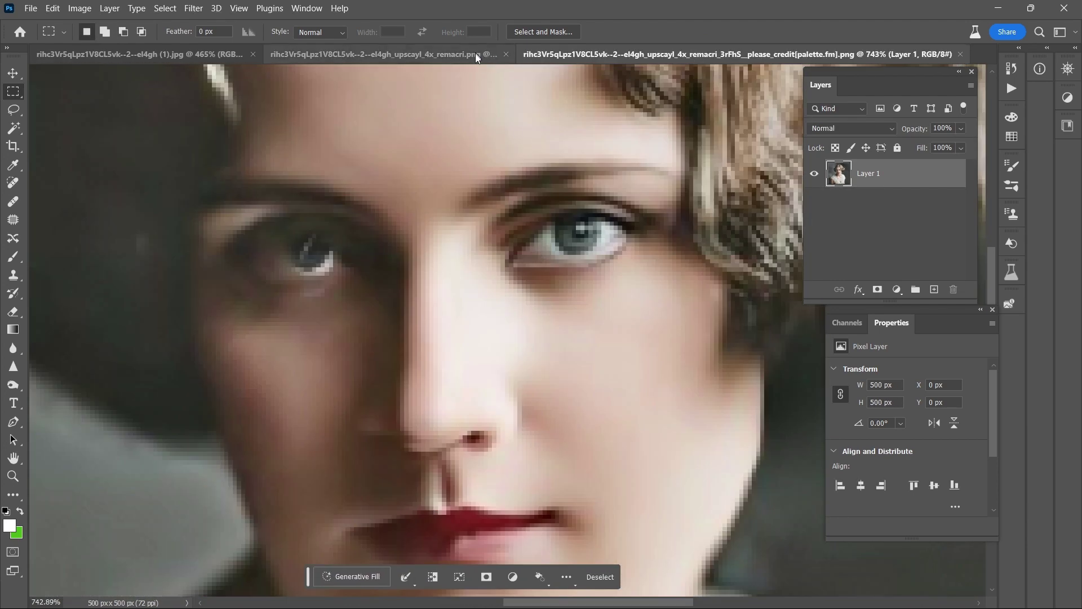
pyautogui.click(476, 54)
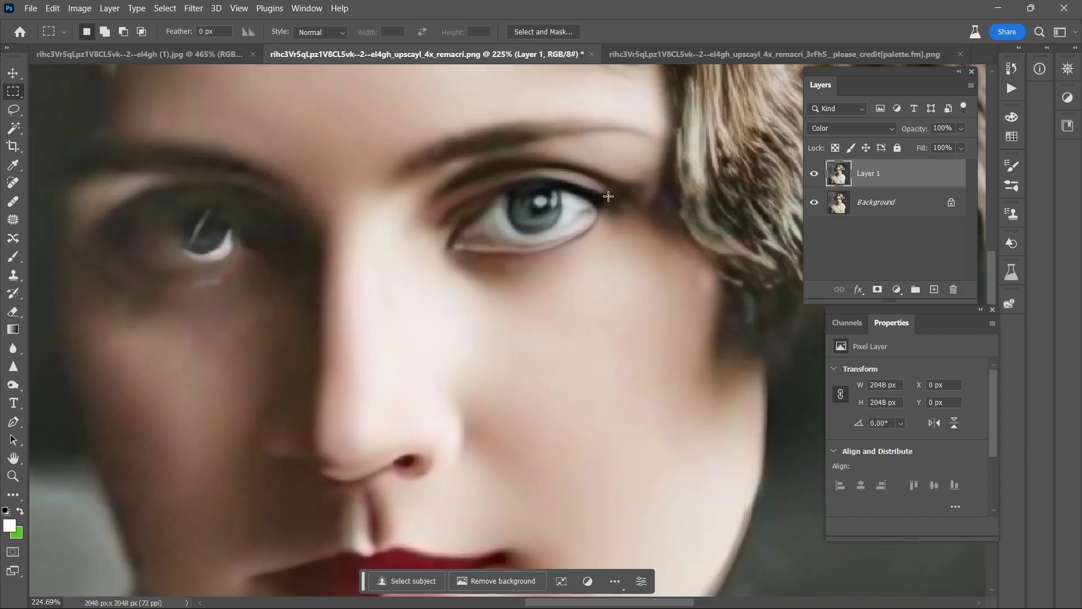
pyautogui.scroll(-1, 608, 195)
pyautogui.scroll(-4, 608, 195)
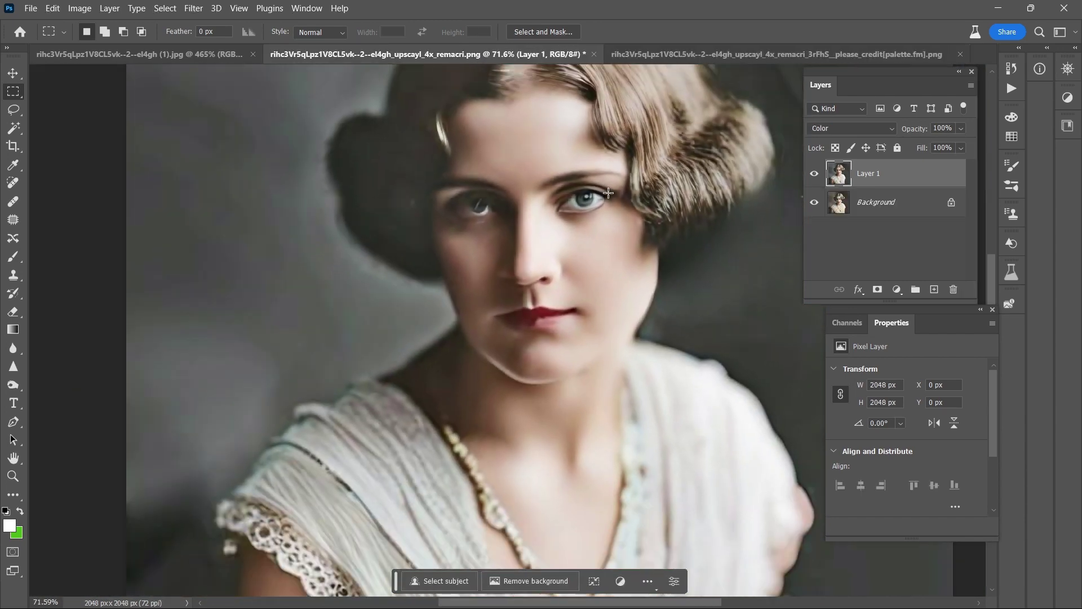
pyautogui.scroll(5, 510, 199)
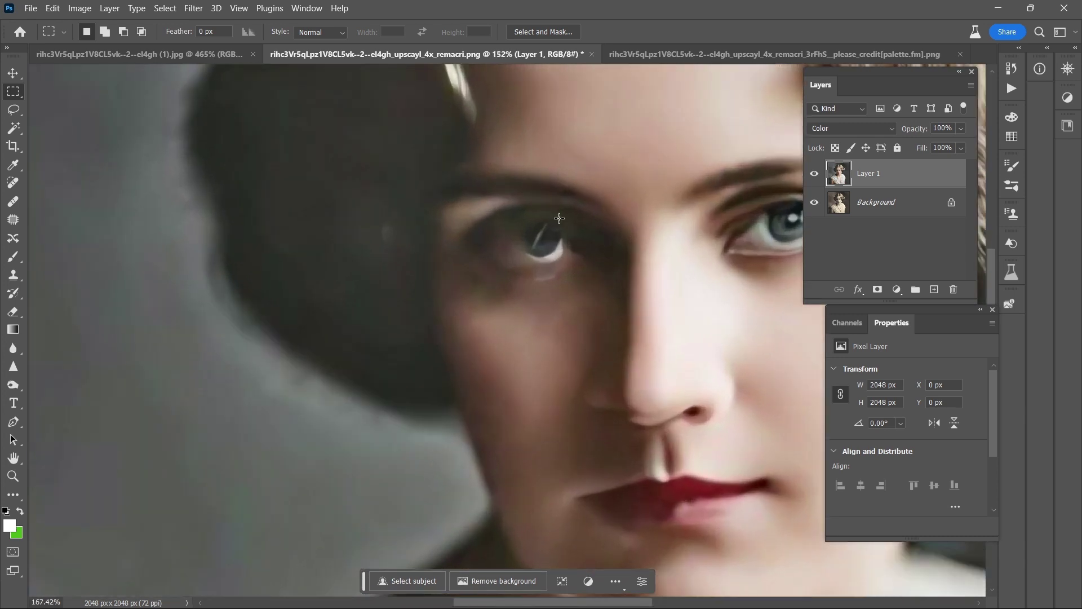
pyautogui.hotkey('ctrl', '0')
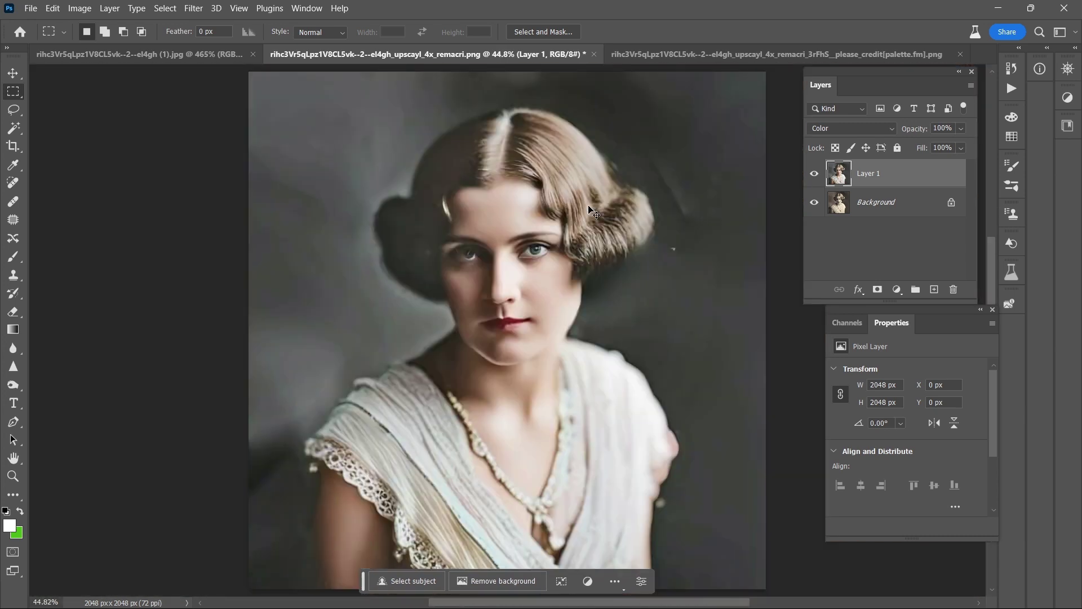